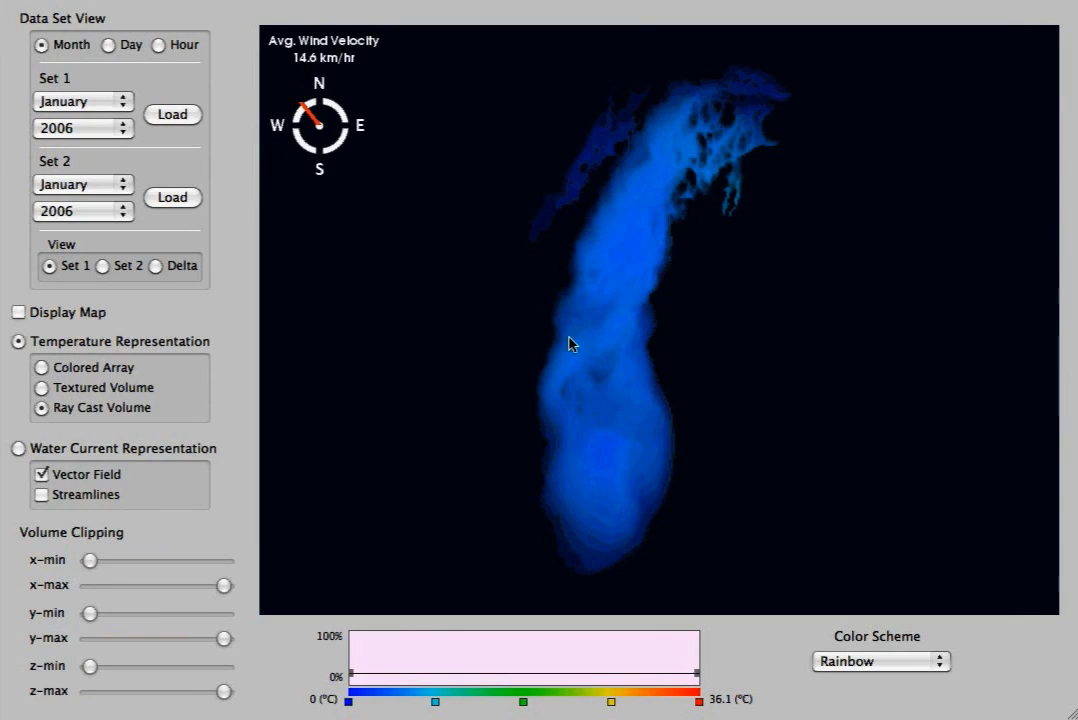
Step: Rotate, zoom and reposition the January 2006 lake volume to view it from another angle
drag(597, 404, 589, 361)
scroll(589, 361, up, 3)
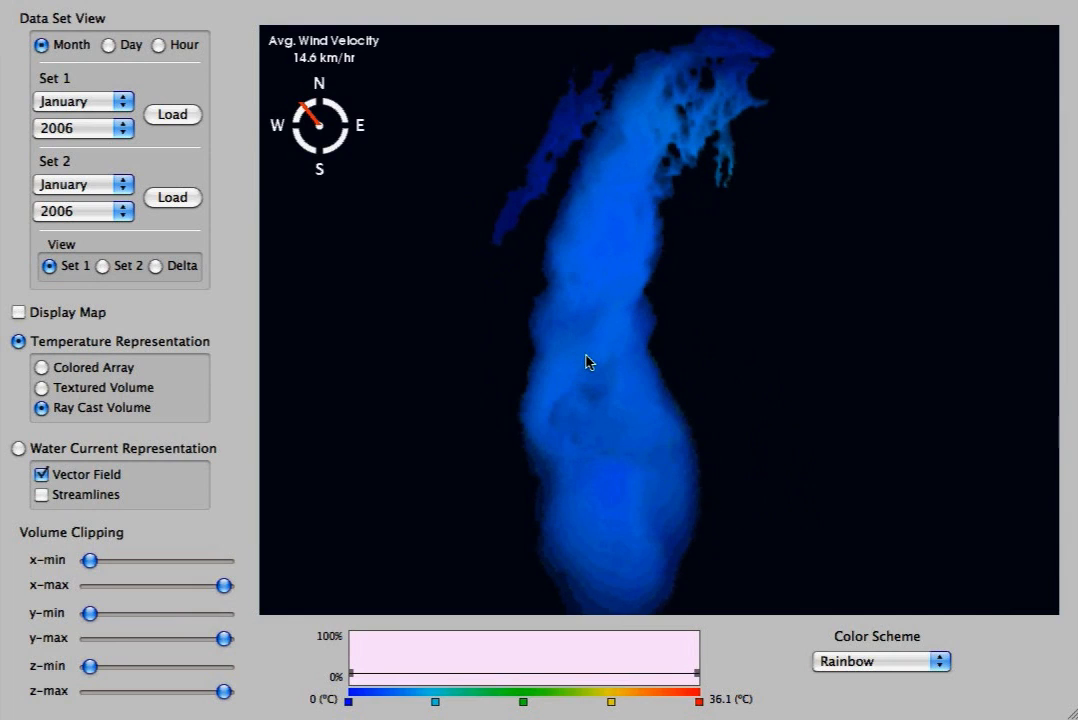
scroll(589, 363, up, 1)
scroll(589, 363, up, 1)
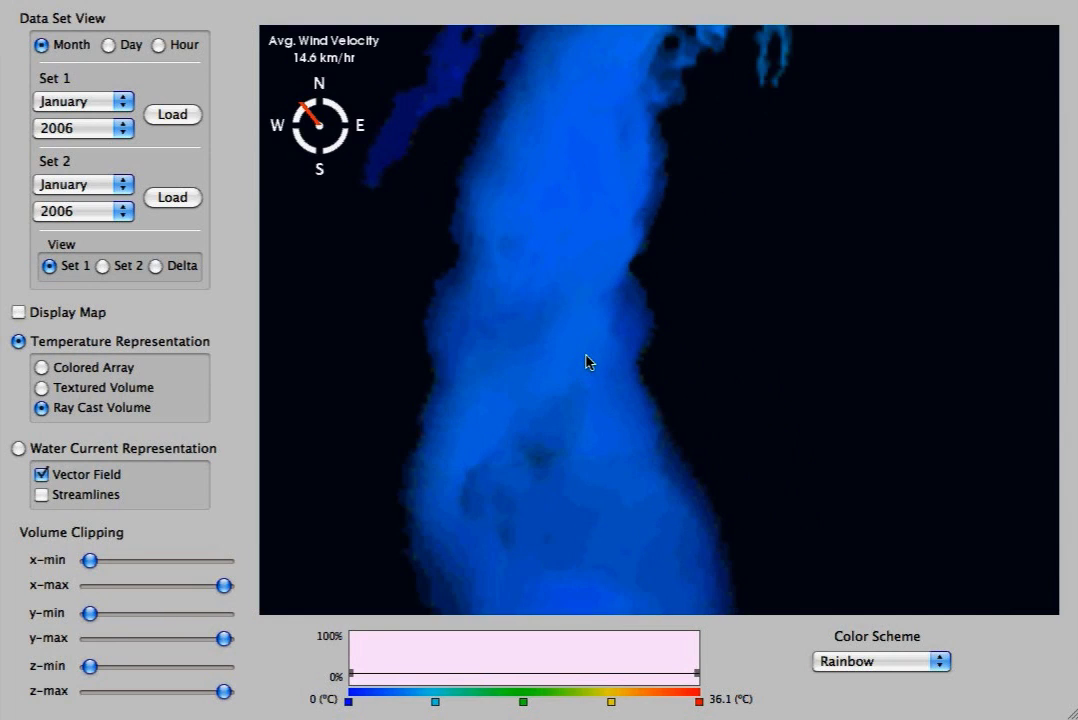
scroll(589, 362, down, 1)
scroll(589, 362, down, 1)
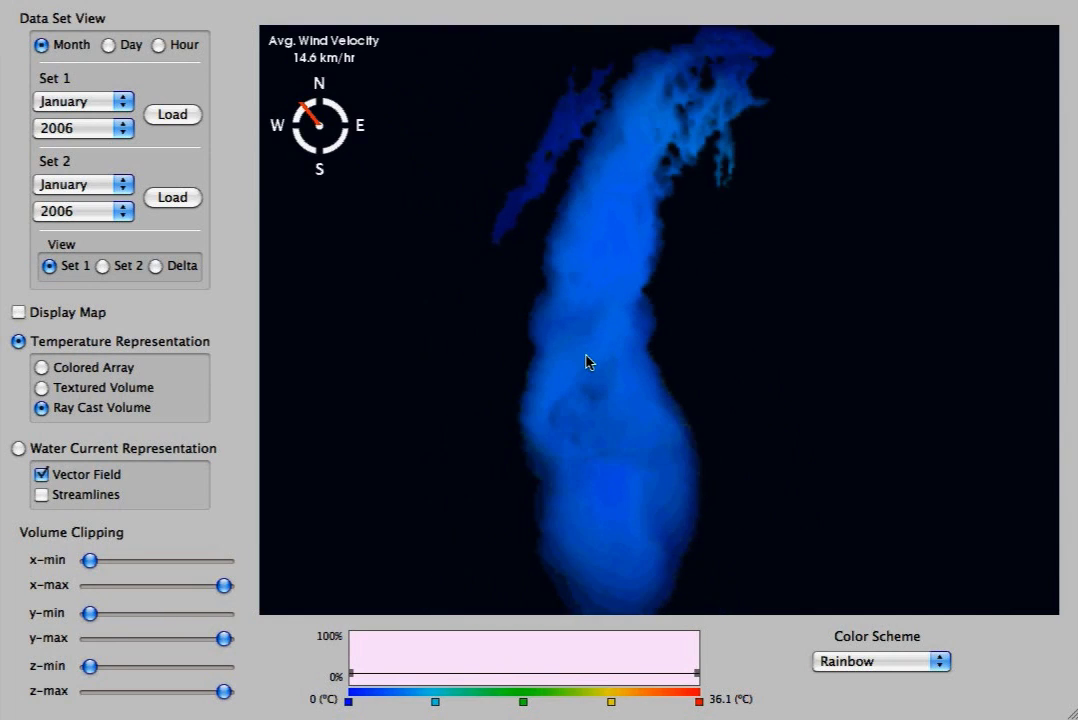
scroll(589, 362, down, 1)
drag(609, 366, 630, 355)
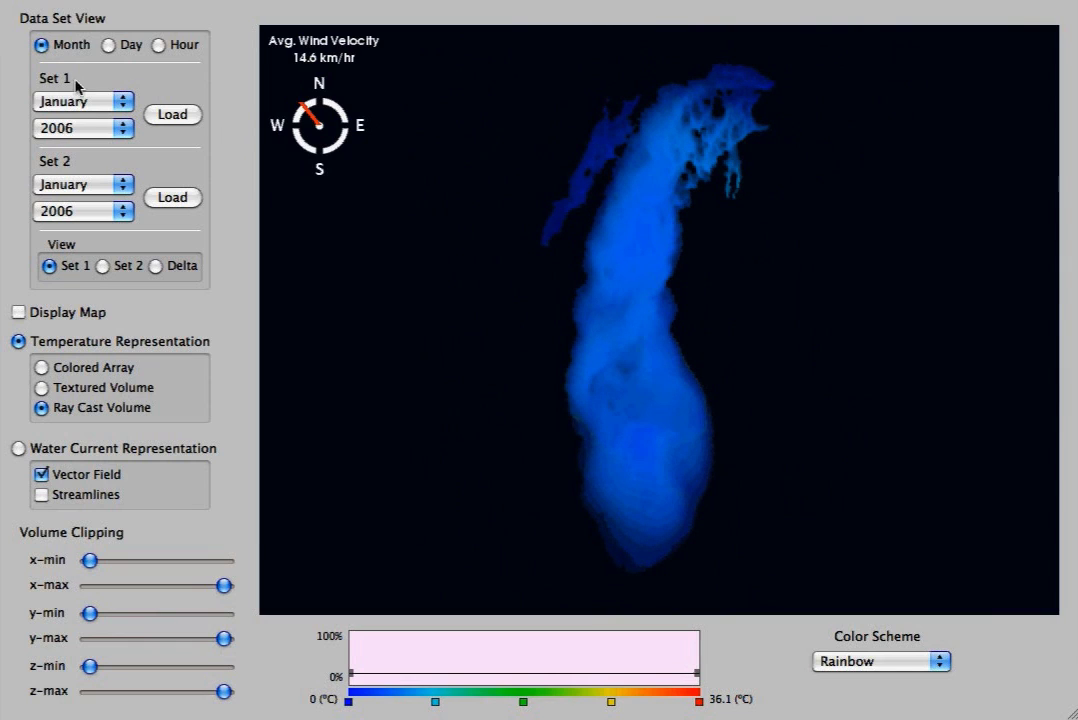
Step: Browse Set 1's month, year, day and time lists across monthly, daily and hourly modes, keeping January 2006
click(125, 103)
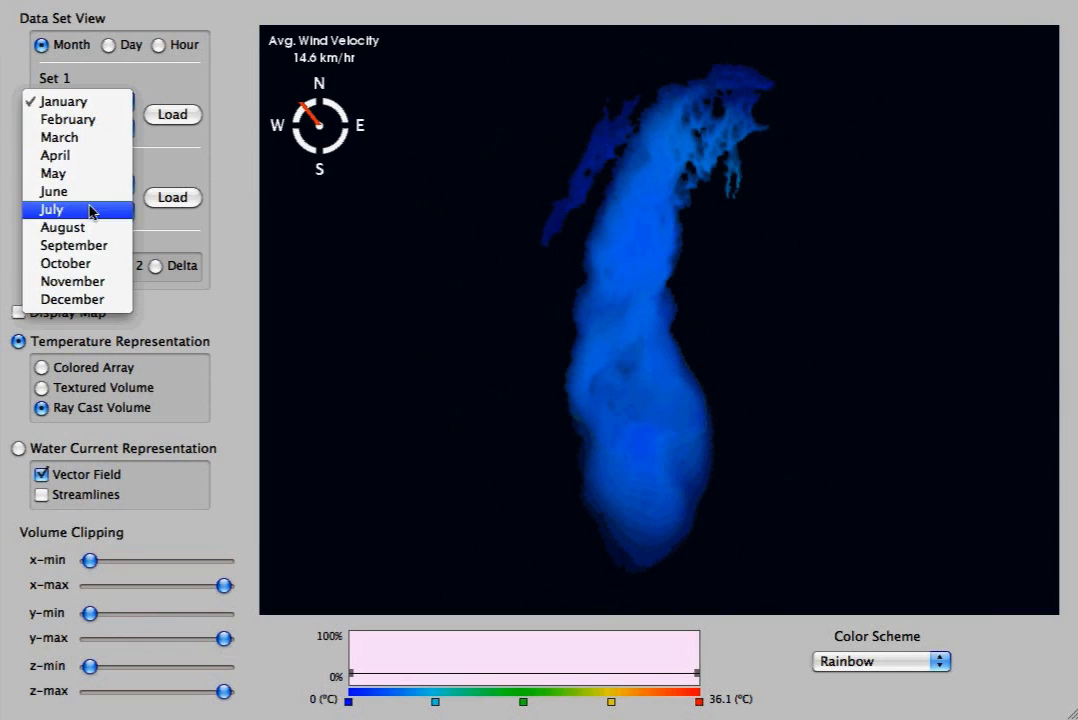
click(137, 124)
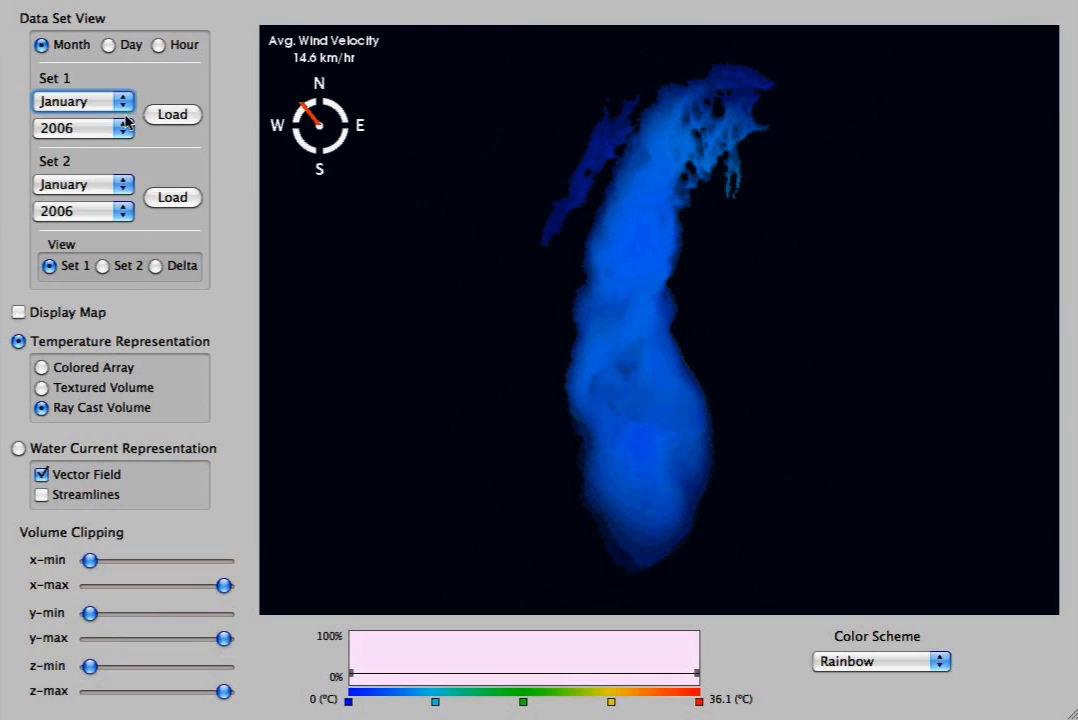
click(120, 128)
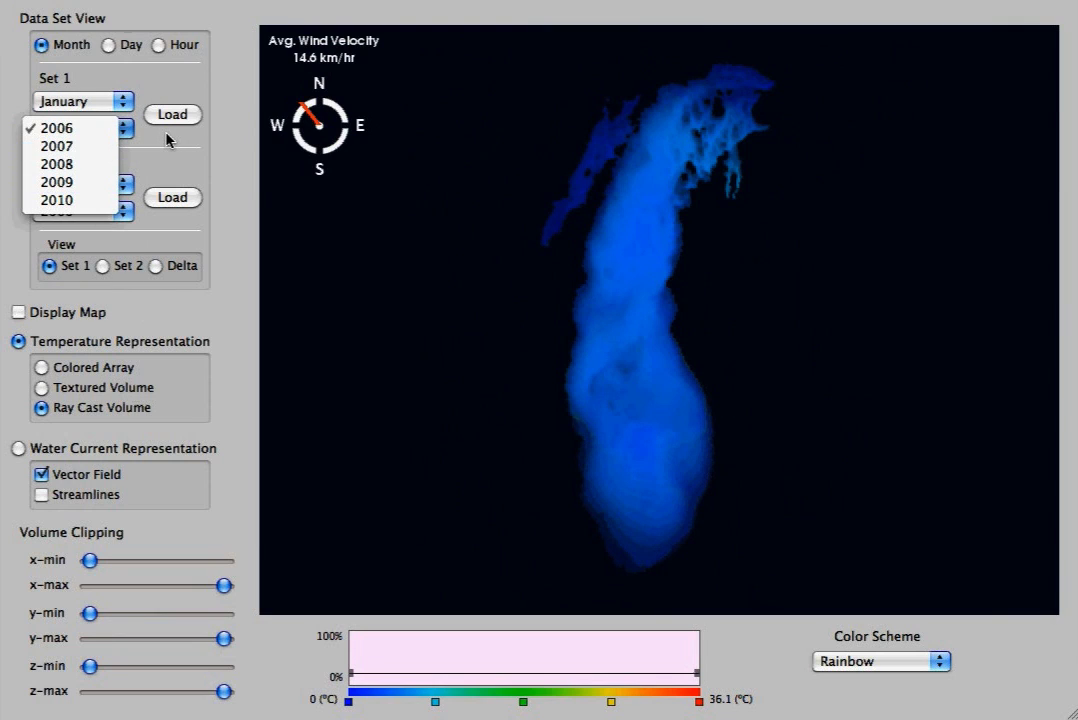
click(139, 110)
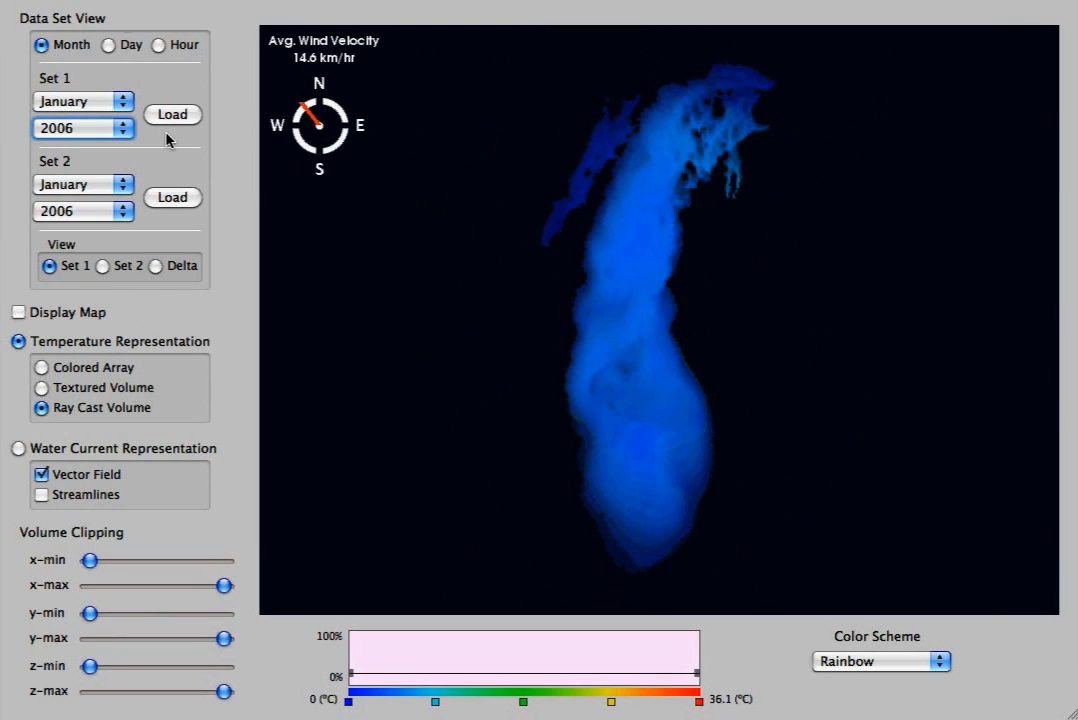
click(109, 46)
click(75, 127)
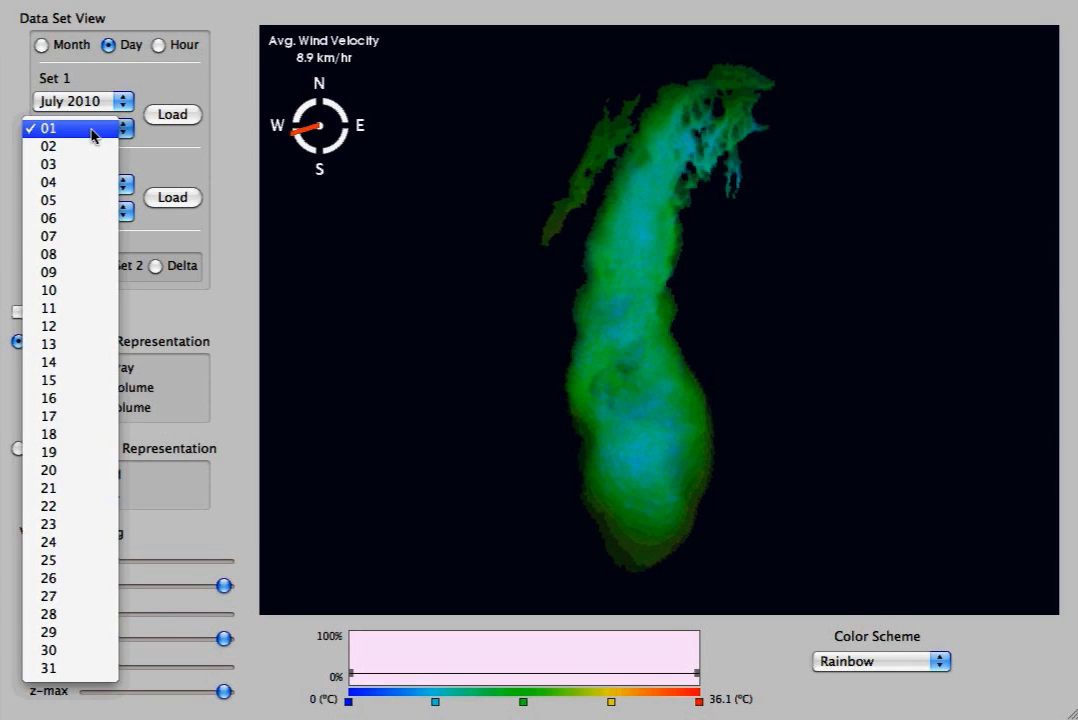
click(116, 80)
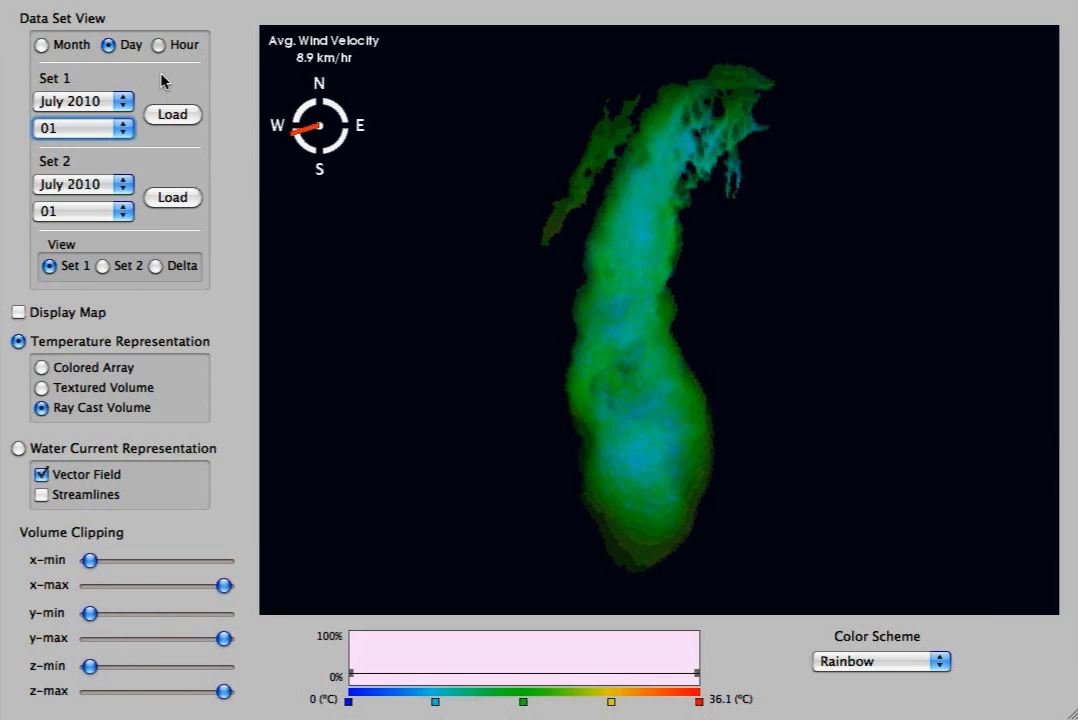
click(158, 45)
click(100, 128)
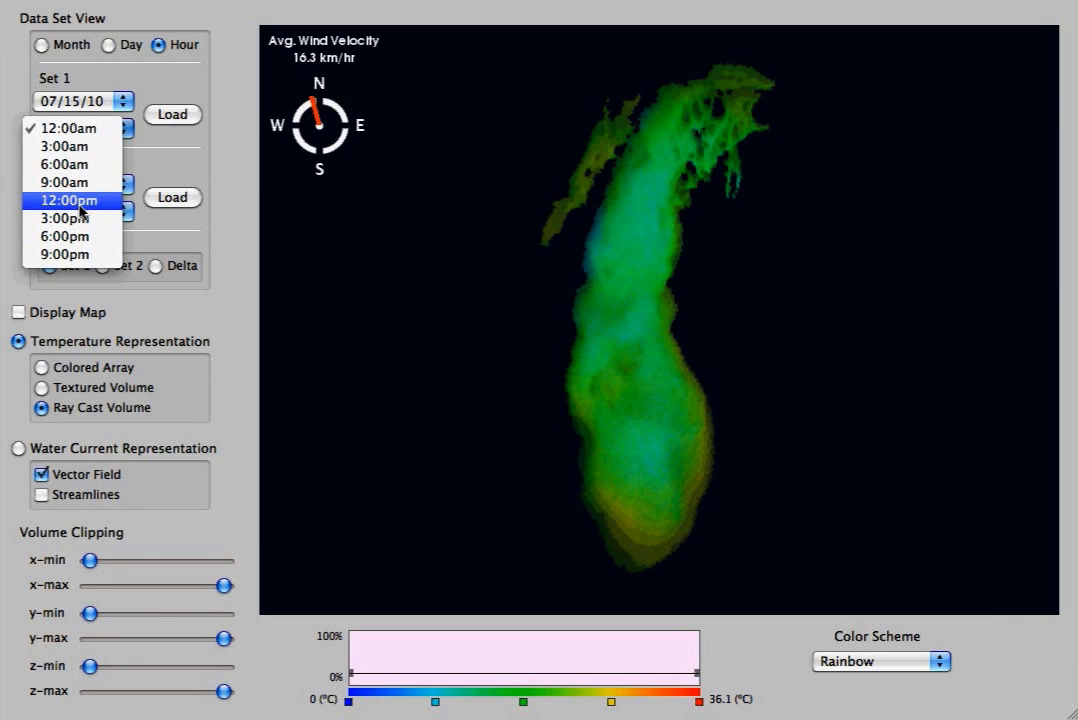
click(140, 91)
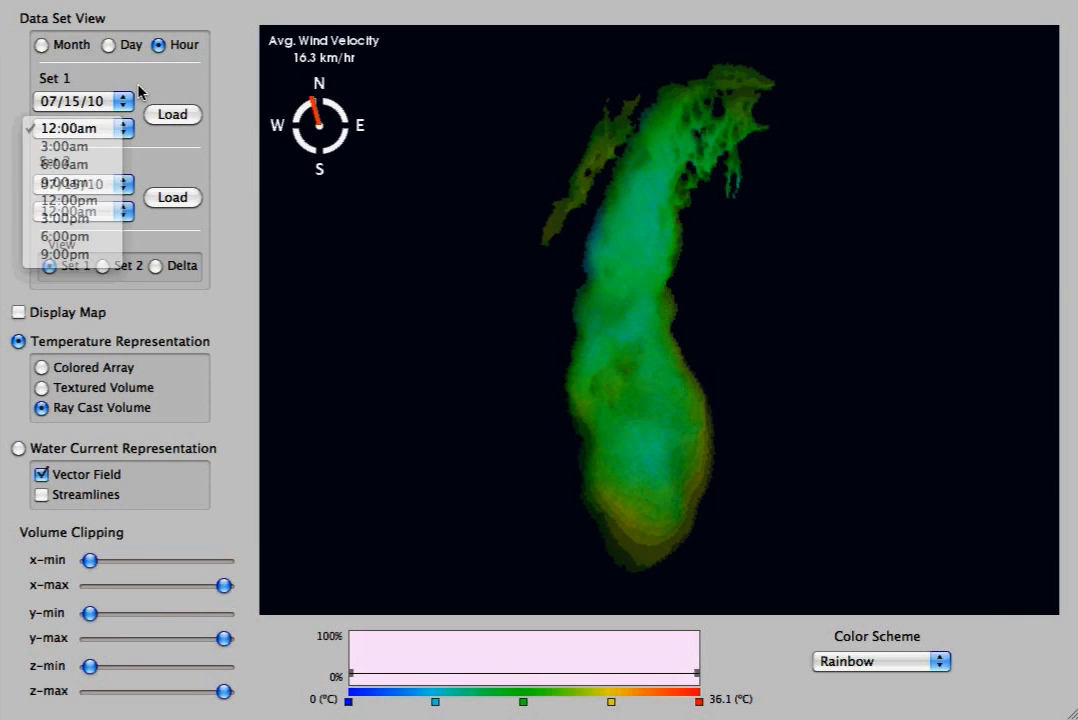
click(42, 46)
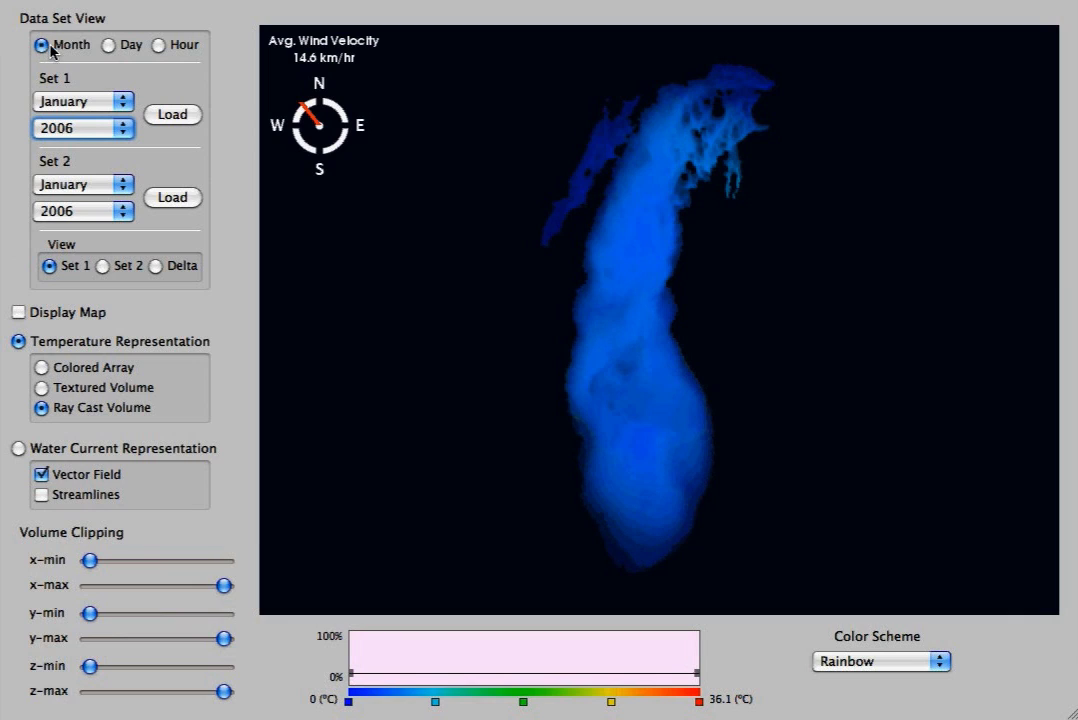
Step: Load July 2006 into Set 1, rotate the volume, then show Set 2's January data
click(74, 104)
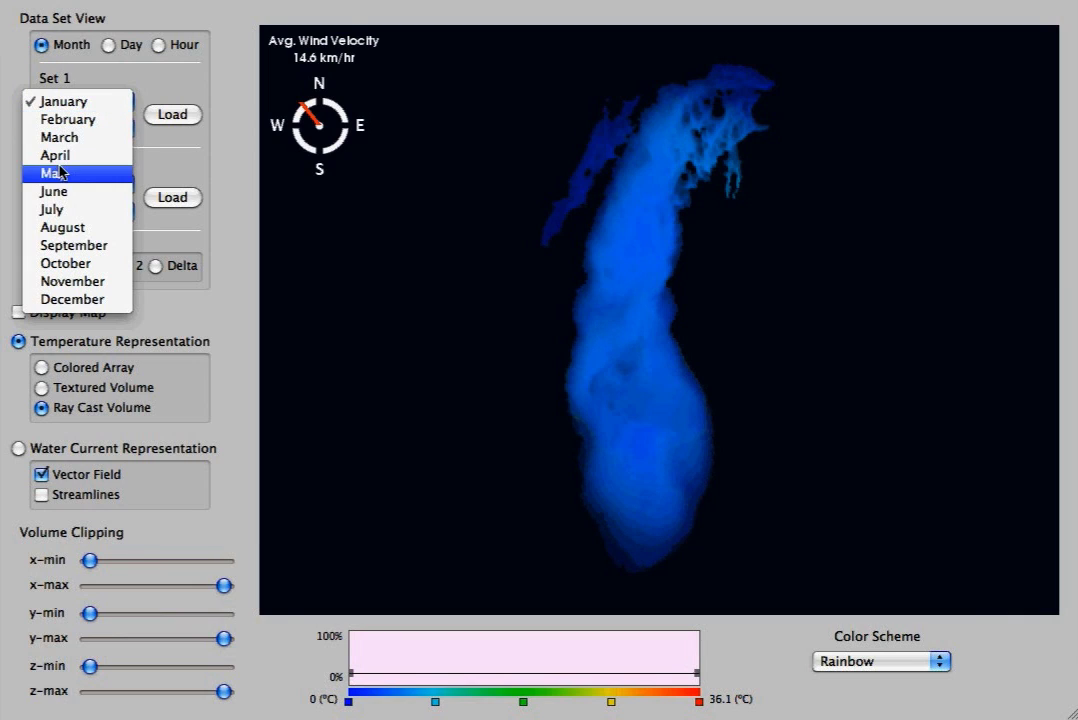
click(56, 210)
click(172, 115)
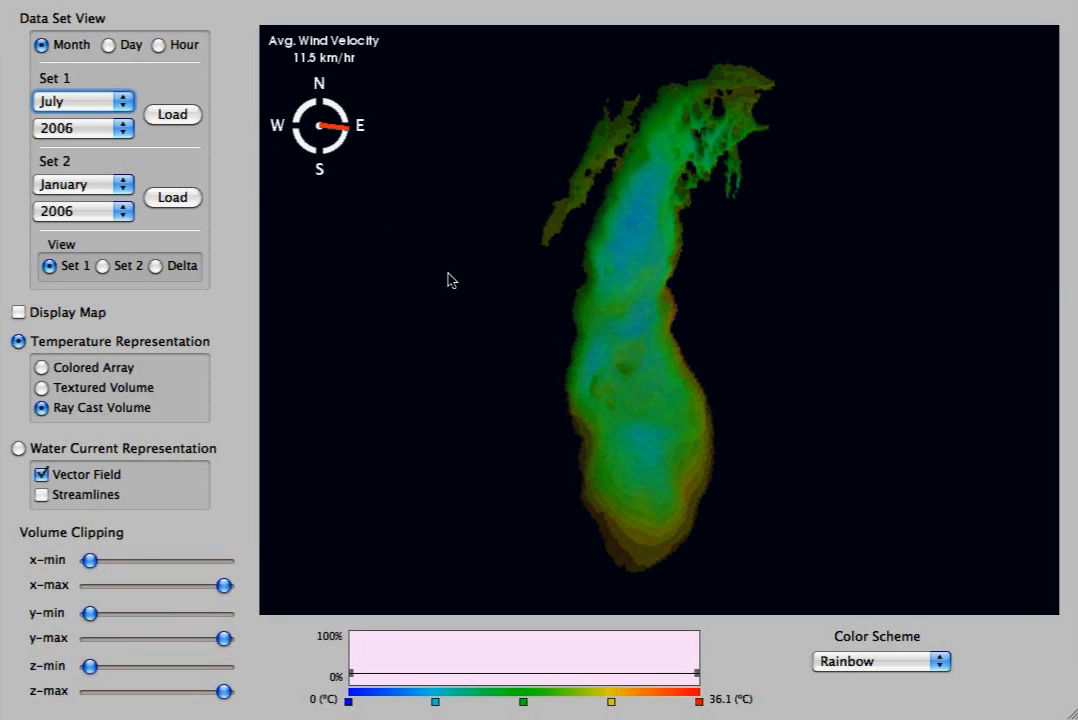
mouse_move(635, 472)
mouse_down()
mouse_move(594, 349)
mouse_move(667, 392)
mouse_move(592, 428)
mouse_move(618, 457)
mouse_up()
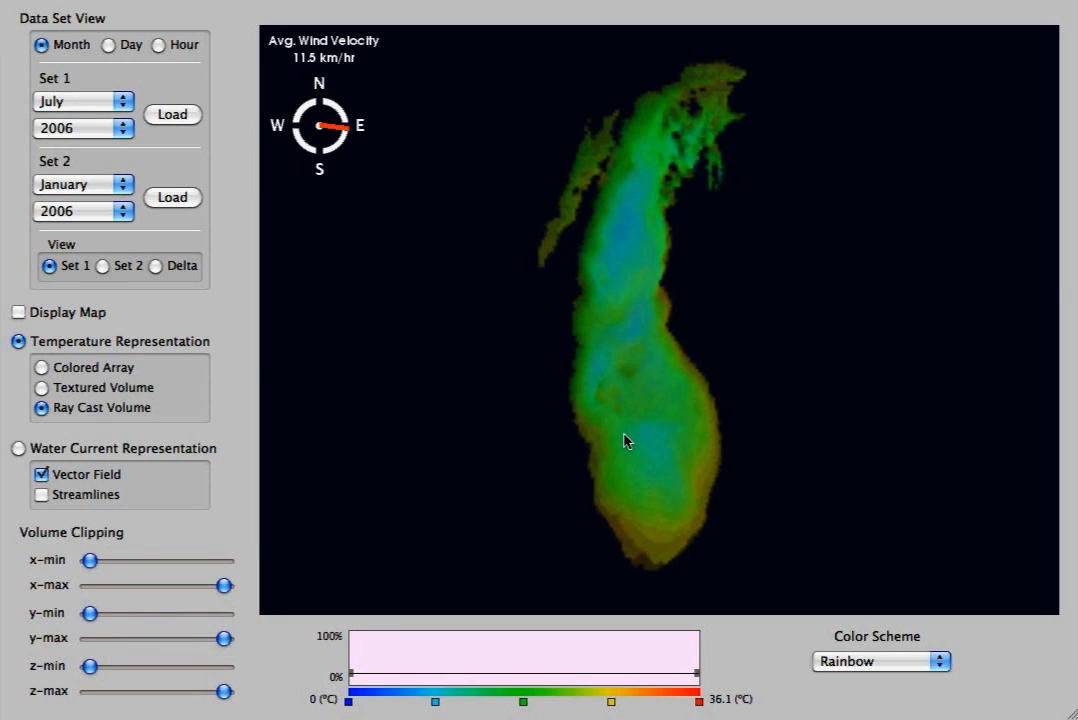
drag(633, 249, 657, 245)
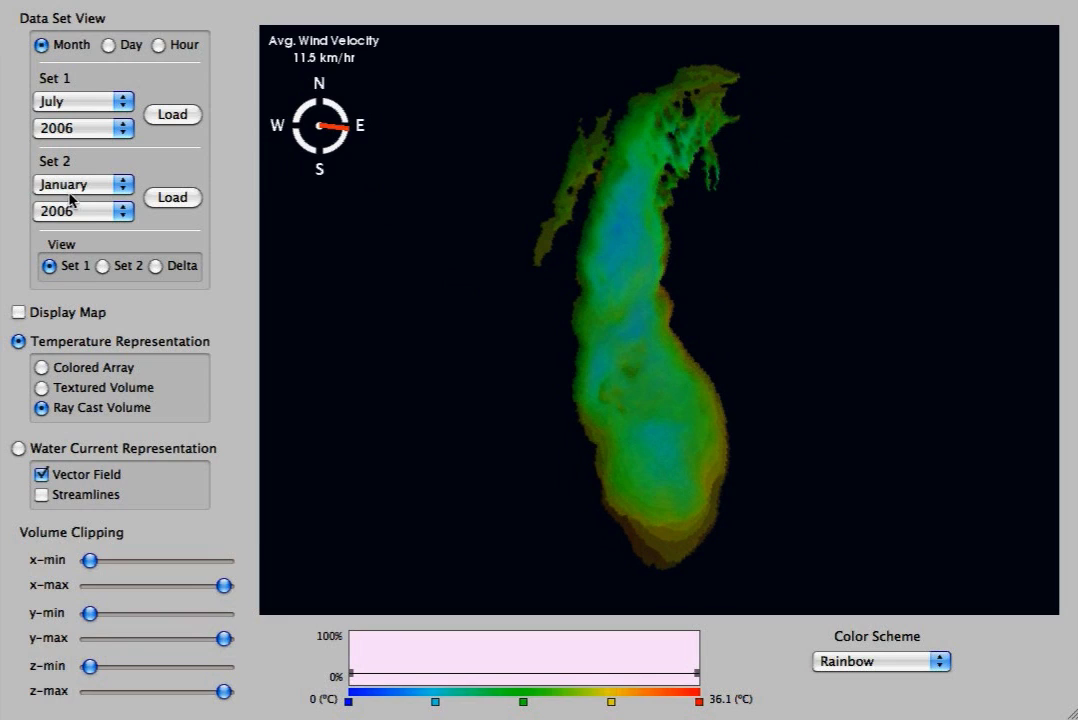
click(103, 266)
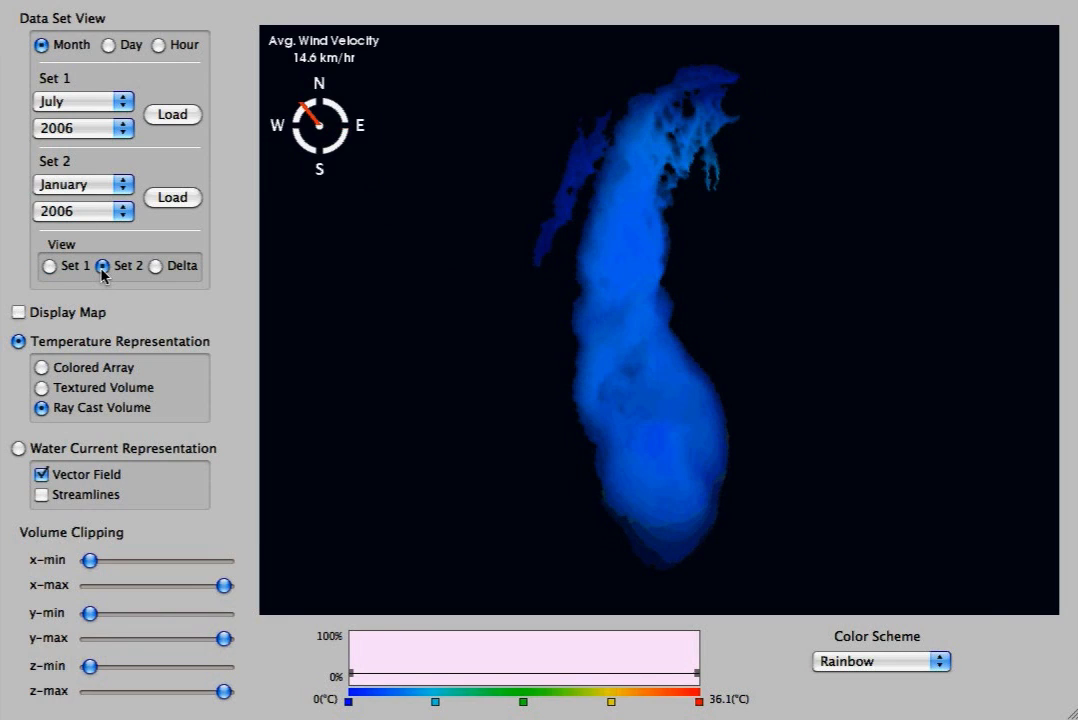
click(155, 266)
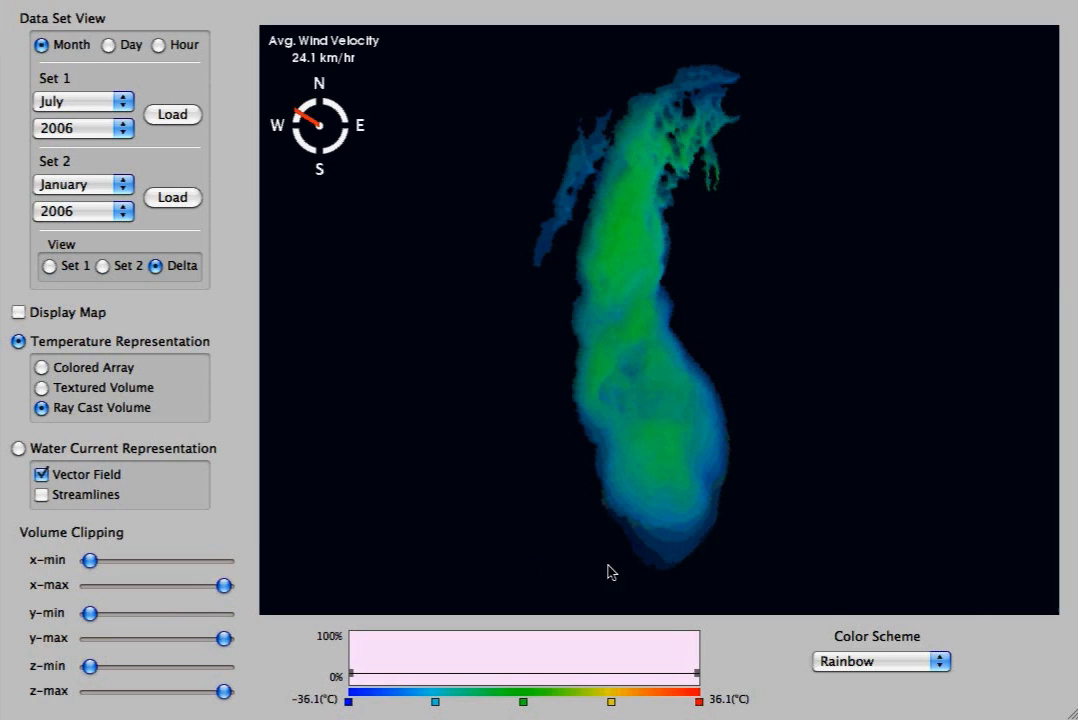
click(847, 662)
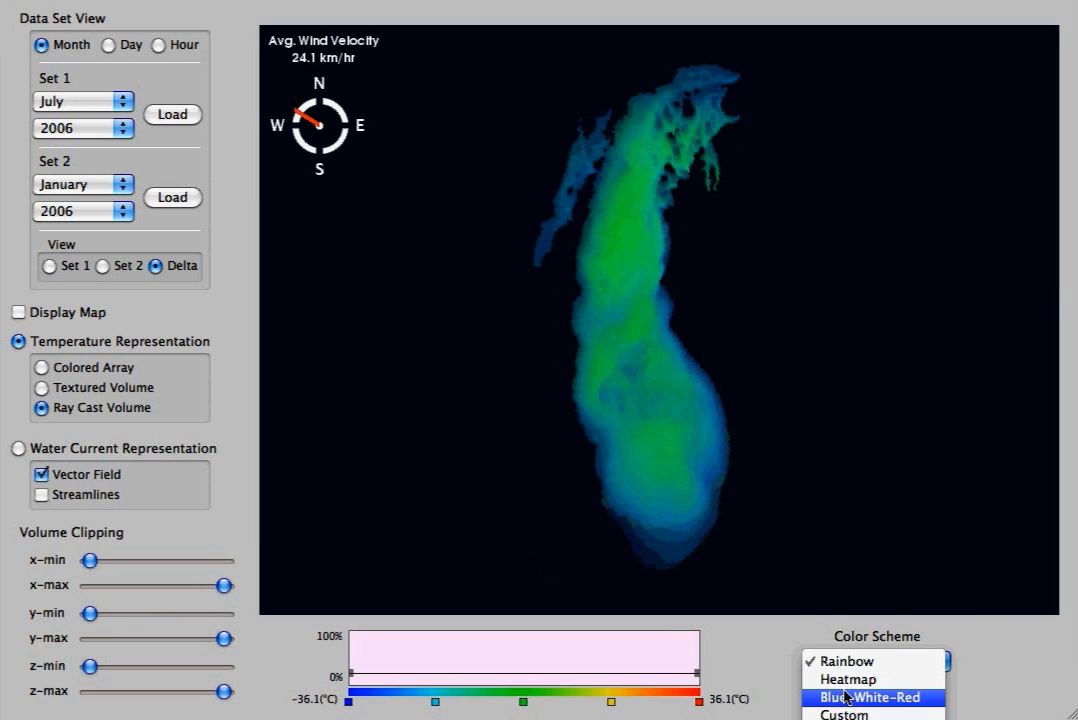
click(847, 698)
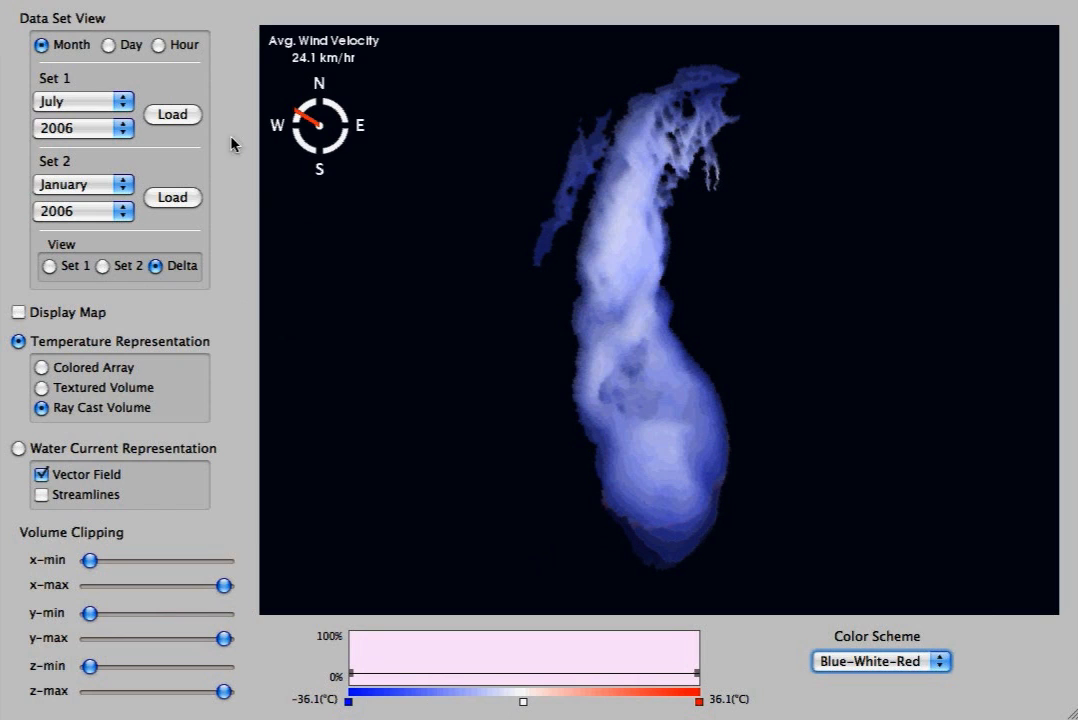
drag(690, 412, 635, 423)
drag(644, 243, 699, 227)
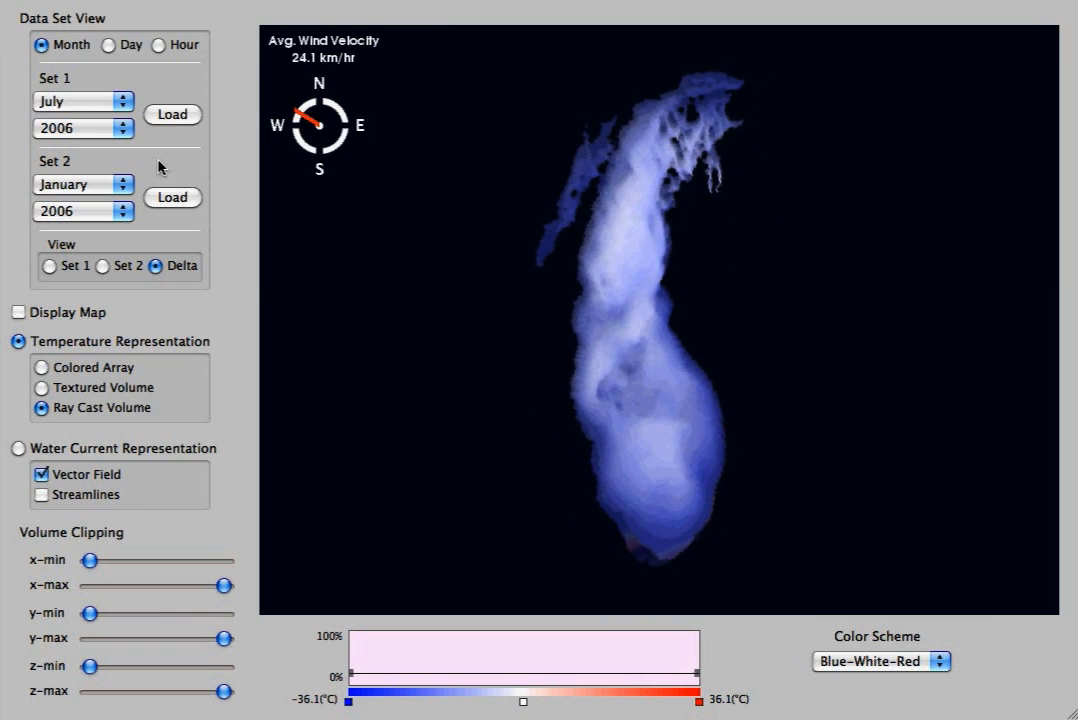
click(50, 266)
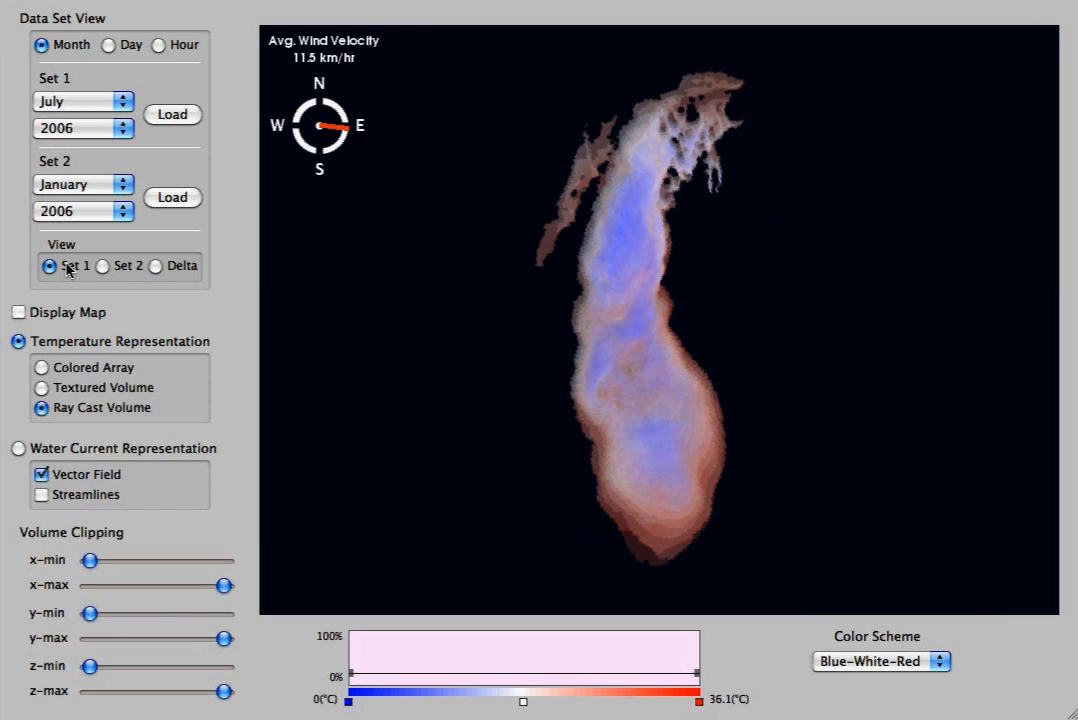
click(868, 660)
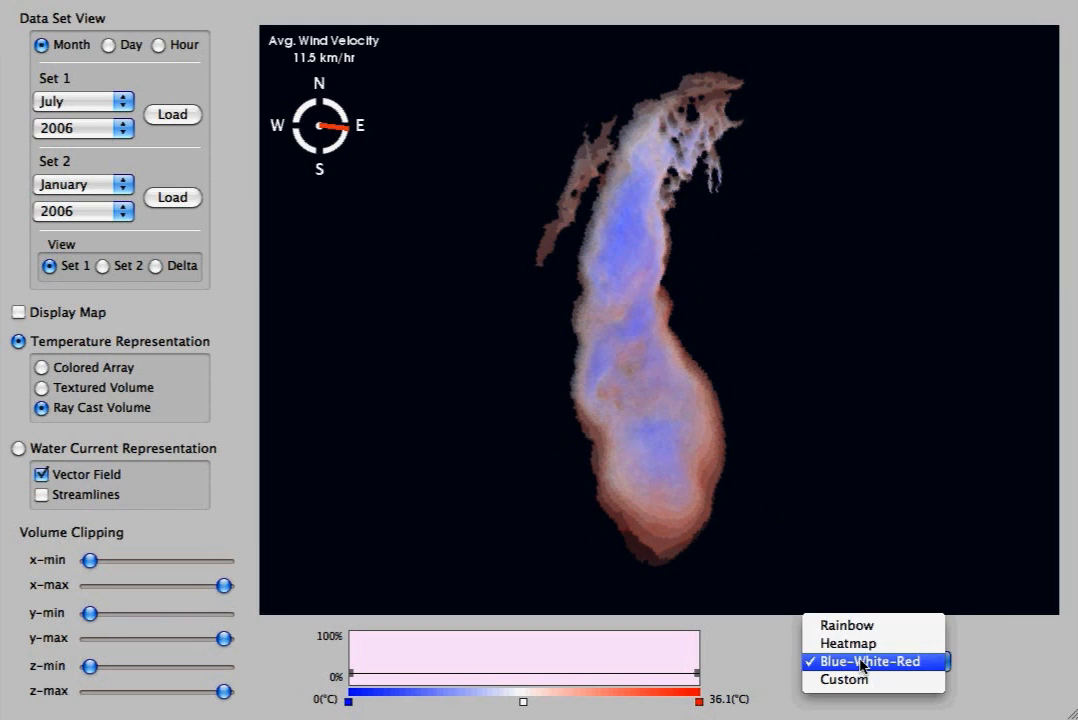
click(846, 626)
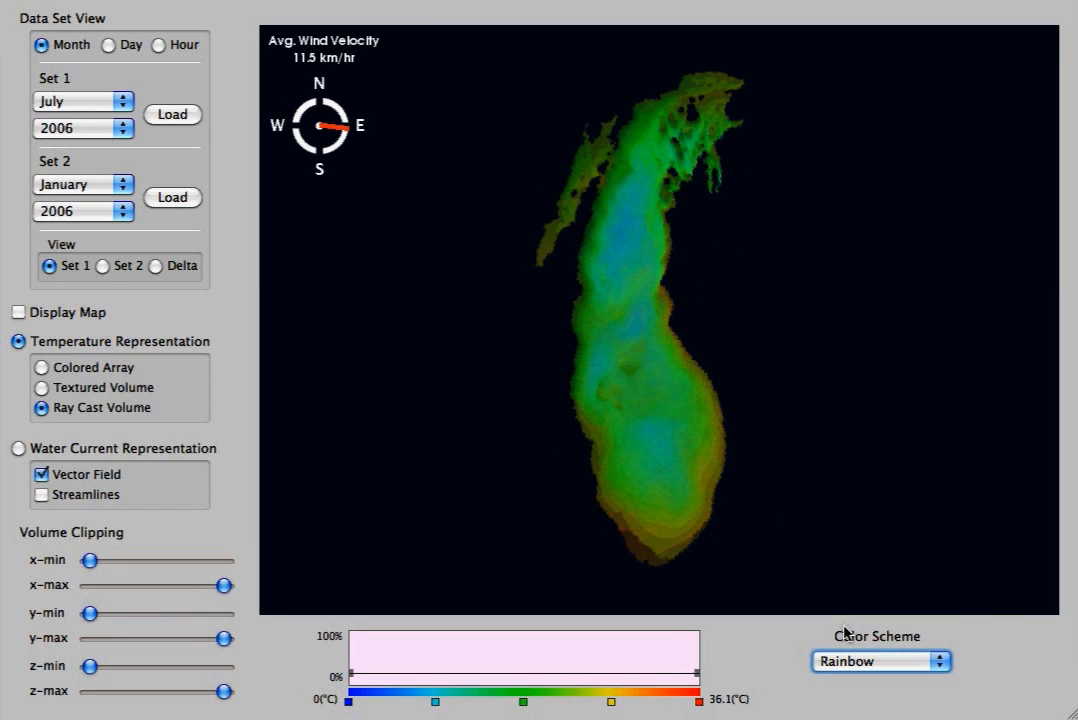
click(20, 312)
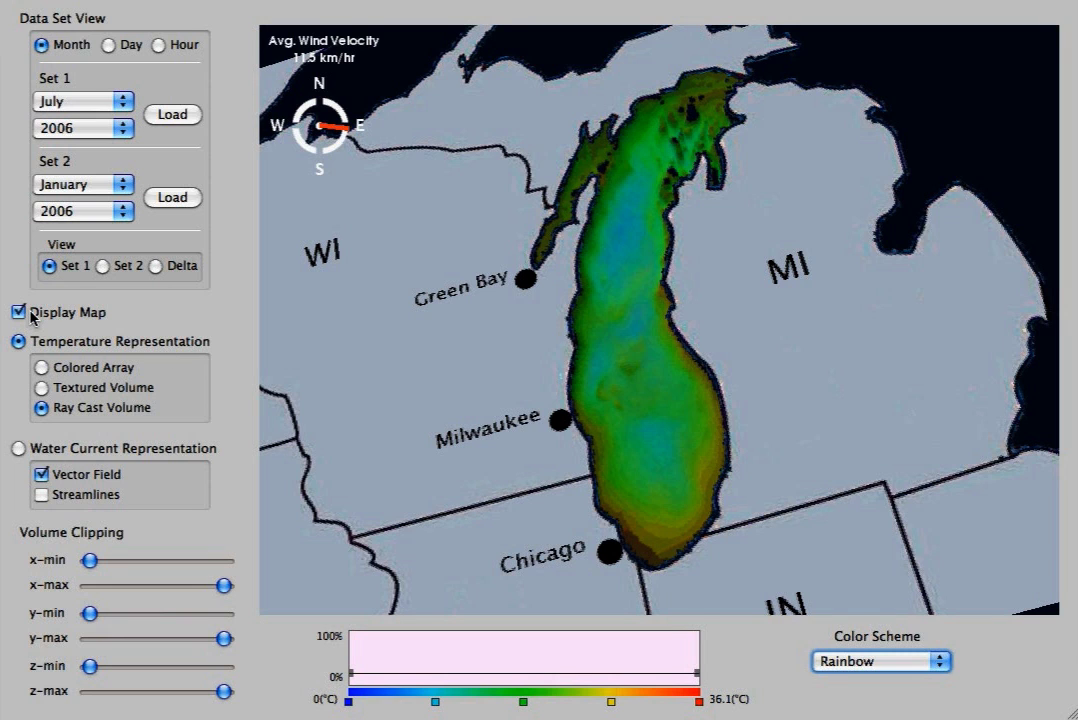
drag(790, 268, 815, 295)
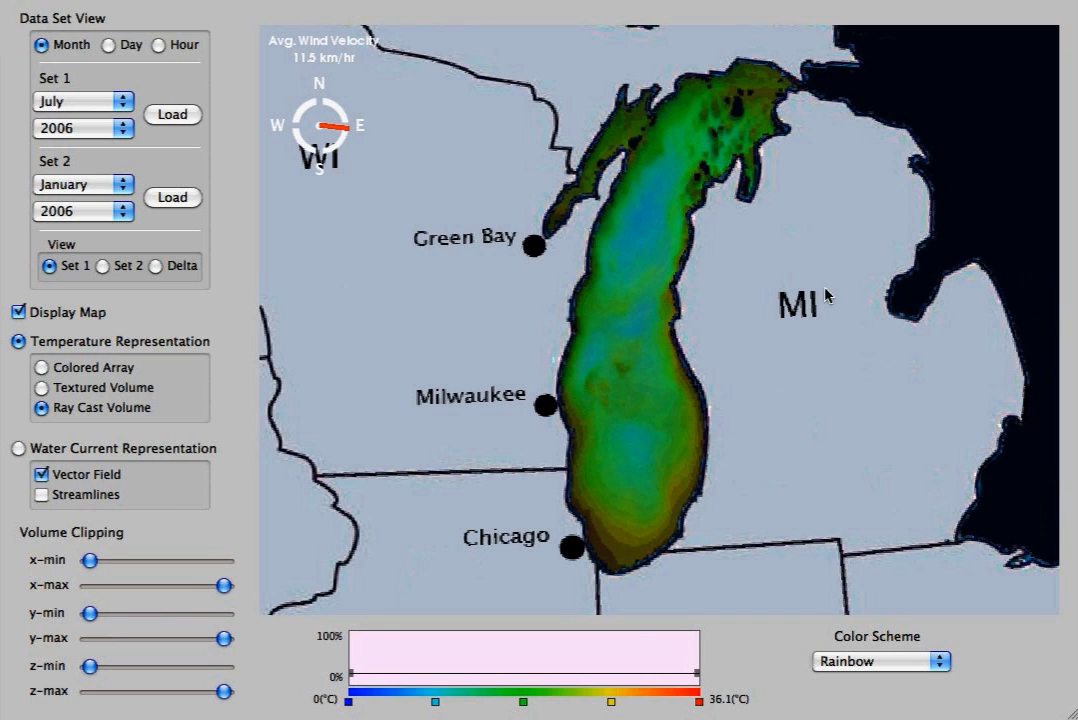
click(19, 312)
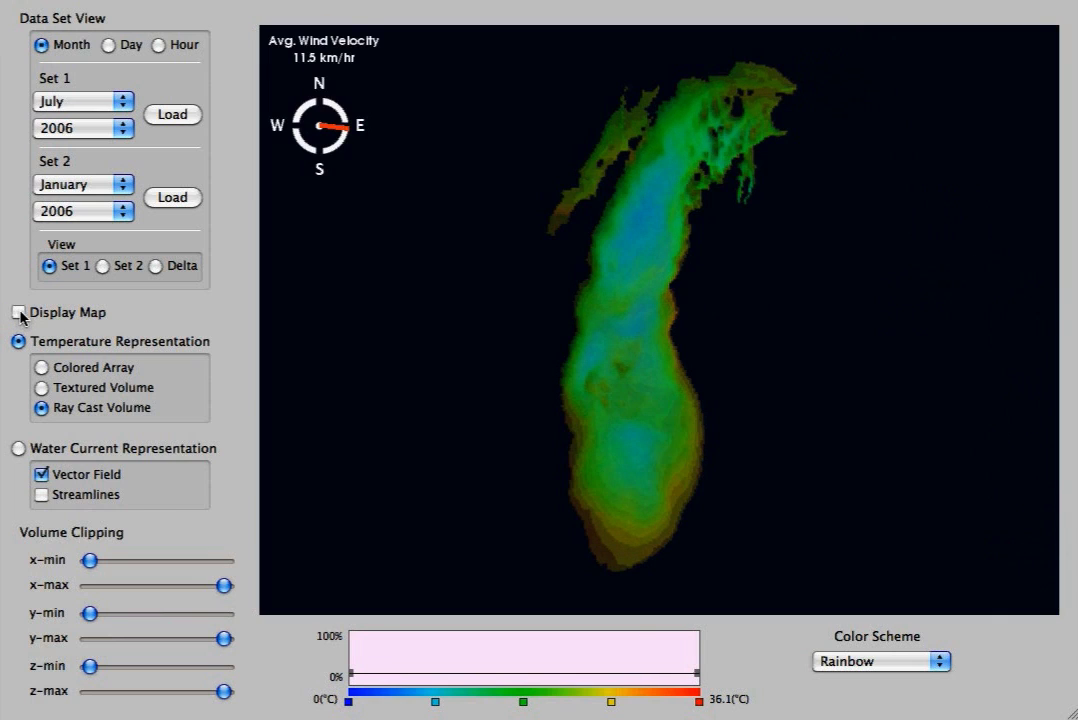
Step: Render the July 2006 temperatures as a textured volume, rotating and zooming until the whole lake fits
click(41, 388)
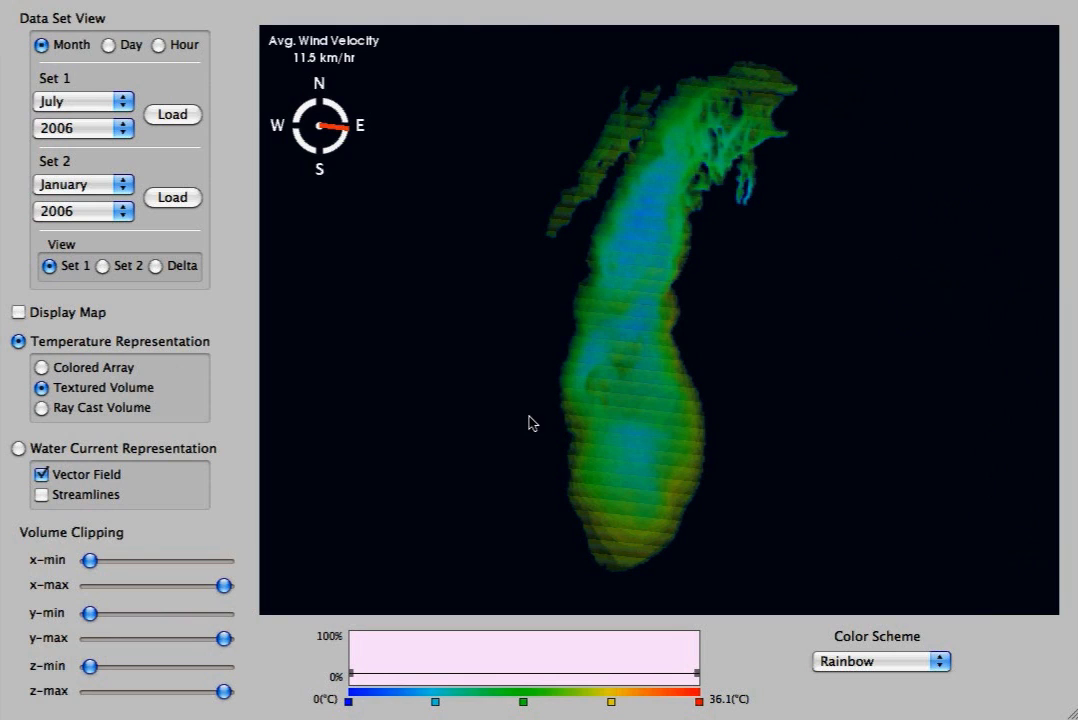
drag(643, 435, 549, 378)
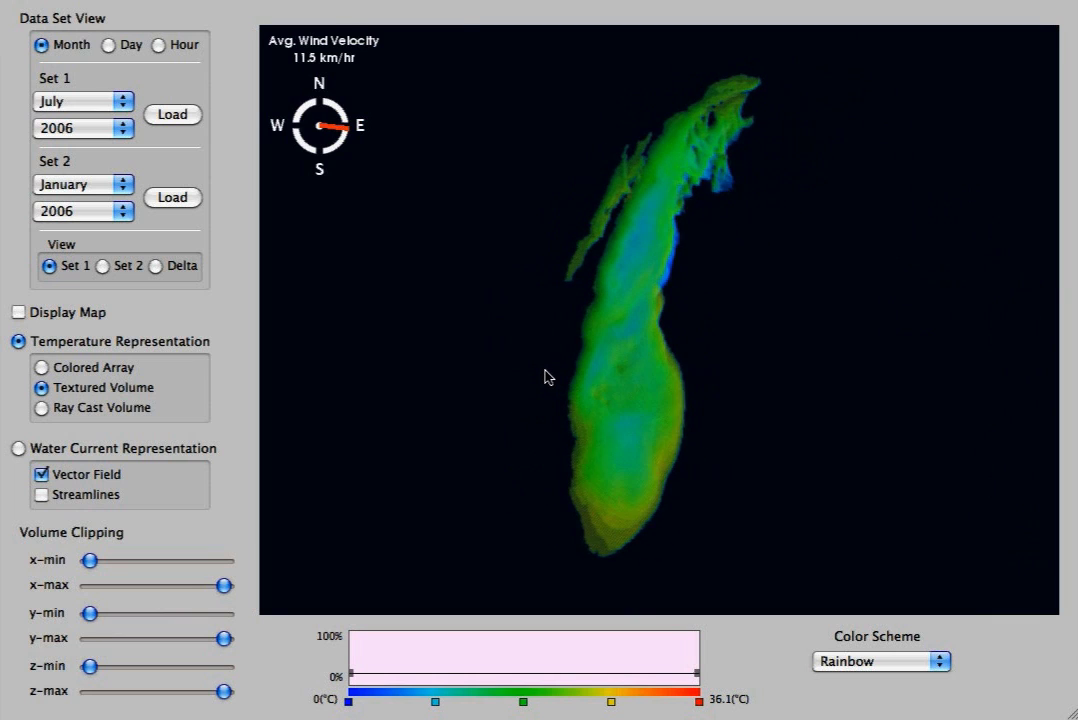
scroll(547, 377, up, 3)
scroll(547, 377, up, 3)
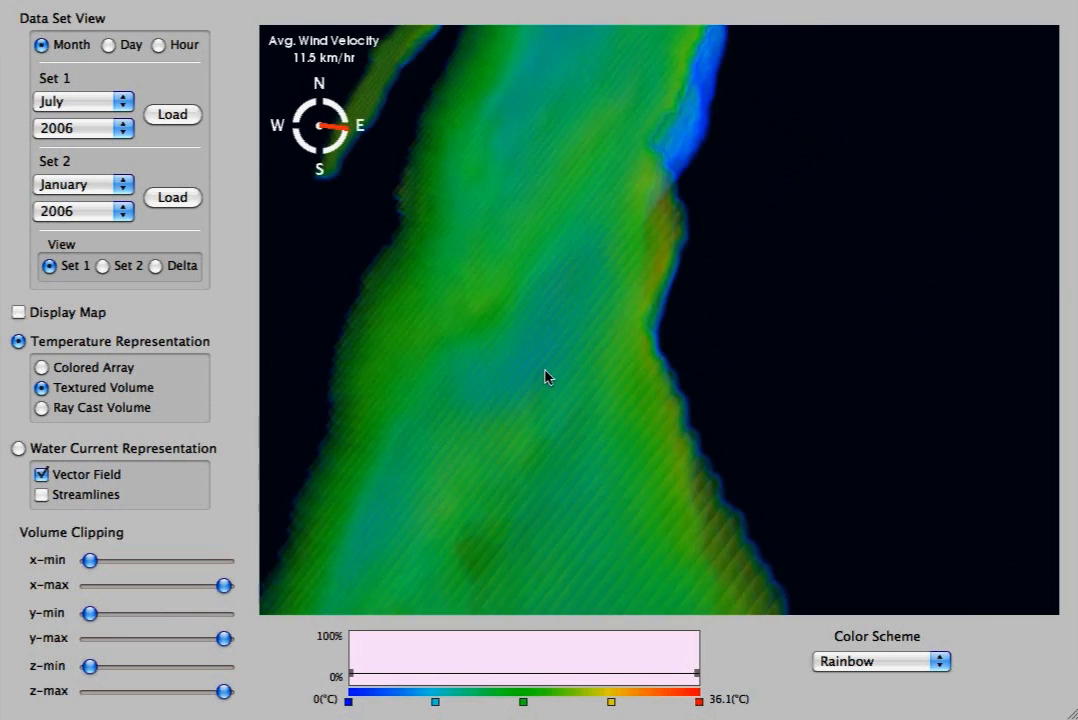
scroll(547, 377, down, 4)
scroll(546, 377, down, 3)
scroll(546, 377, up, 2)
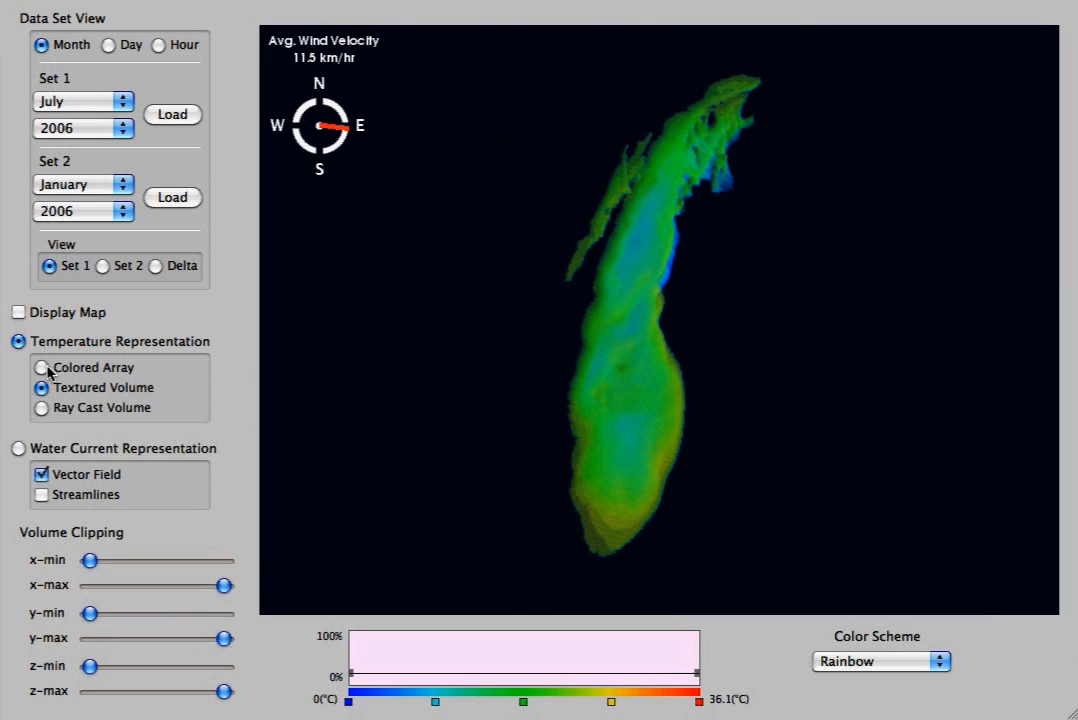
Step: Try the Colored Array rendering, then switch to Ray Cast Volume and rotate the lake
click(110, 367)
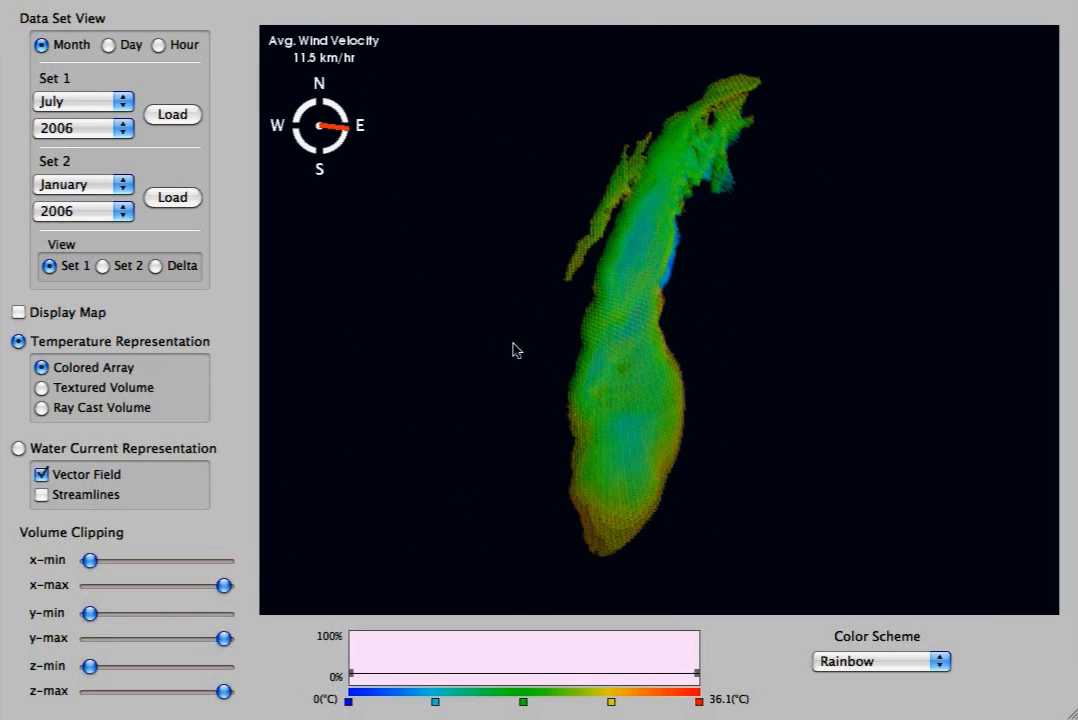
mouse_move(571, 348)
mouse_down()
mouse_move(630, 337)
mouse_move(630, 306)
mouse_move(612, 293)
mouse_move(570, 315)
mouse_move(567, 331)
mouse_up()
click(47, 410)
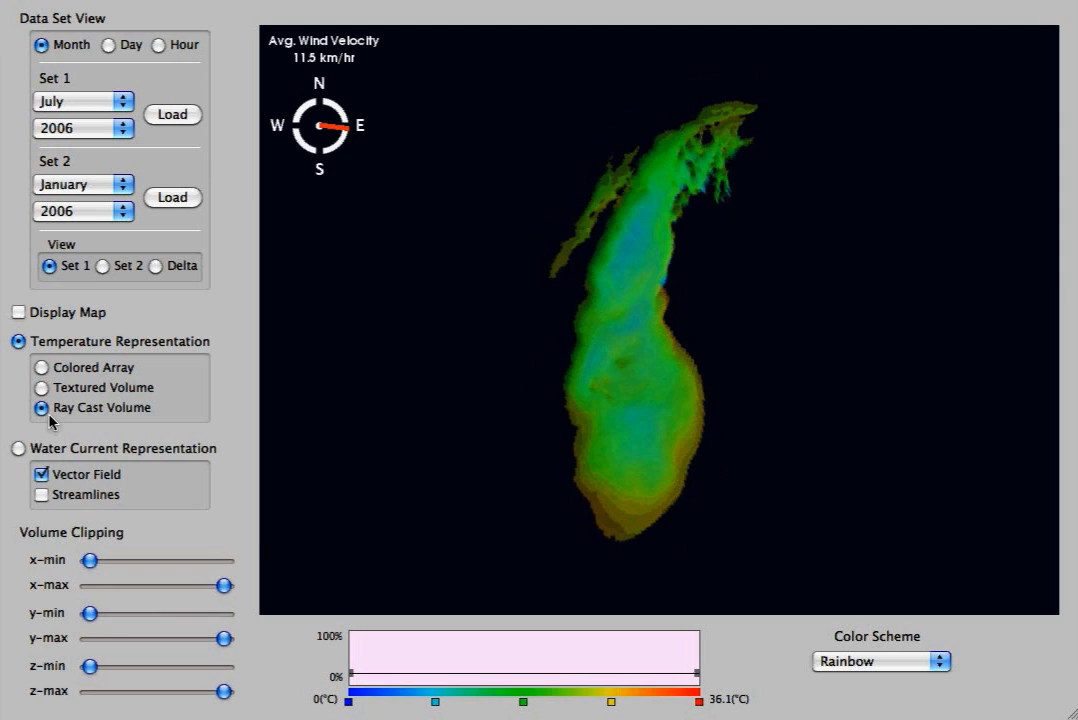
drag(685, 220, 760, 284)
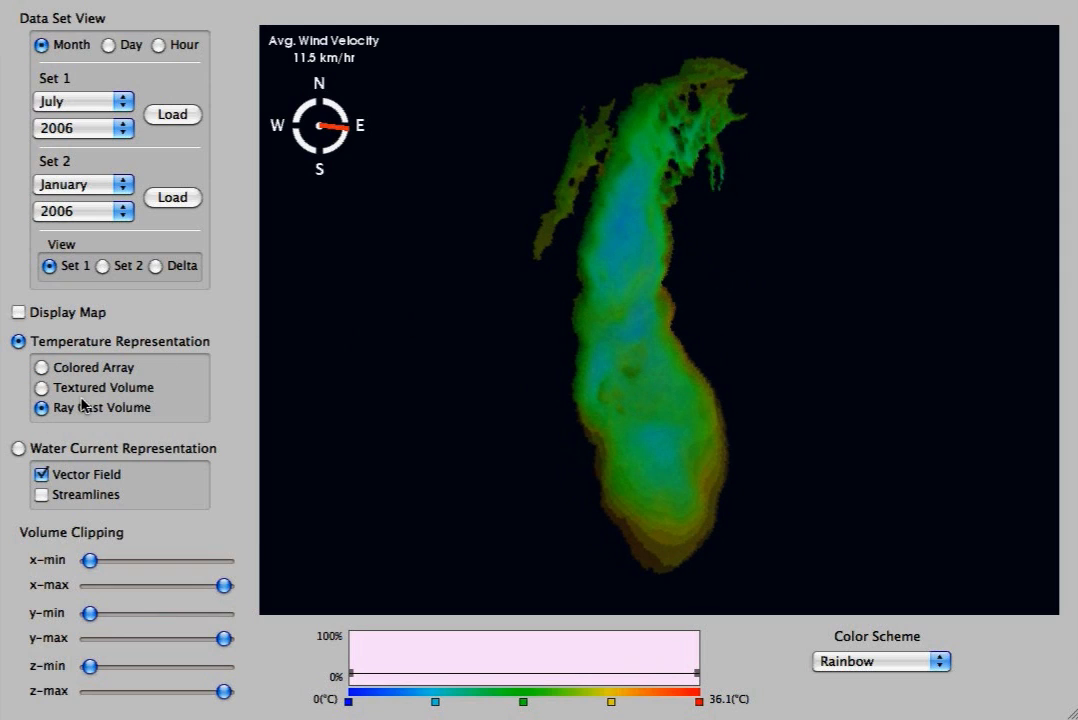
Step: Show water currents with both speed opacity handles at 100%, zoom in, and enable Streamlines
click(19, 449)
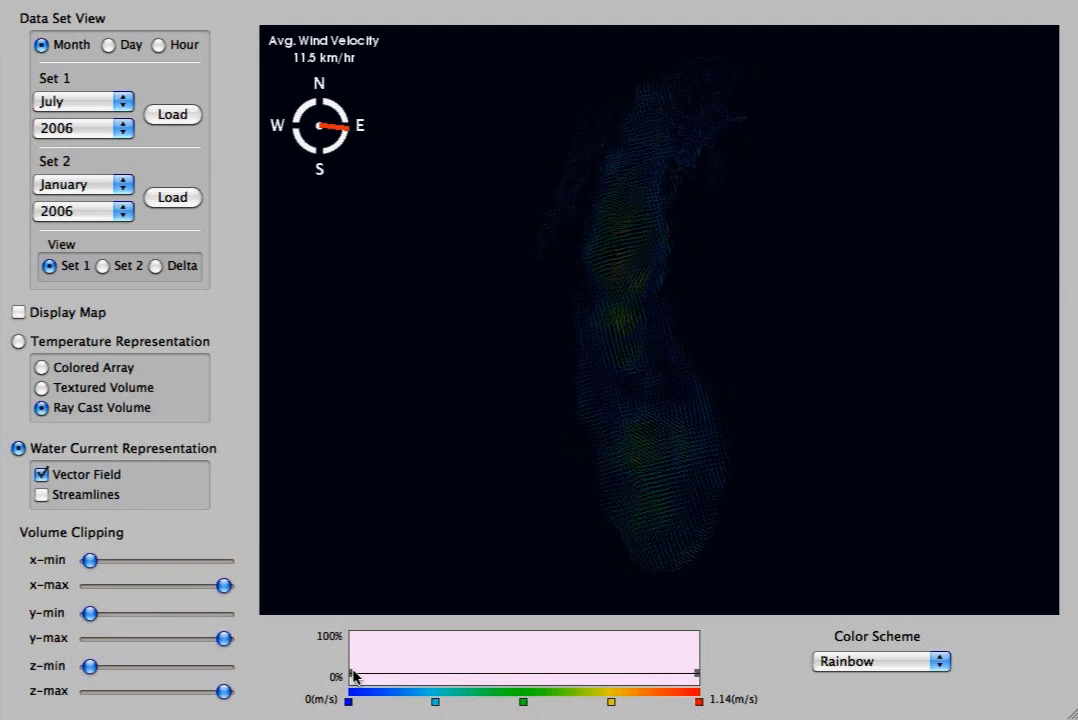
drag(351, 675, 352, 635)
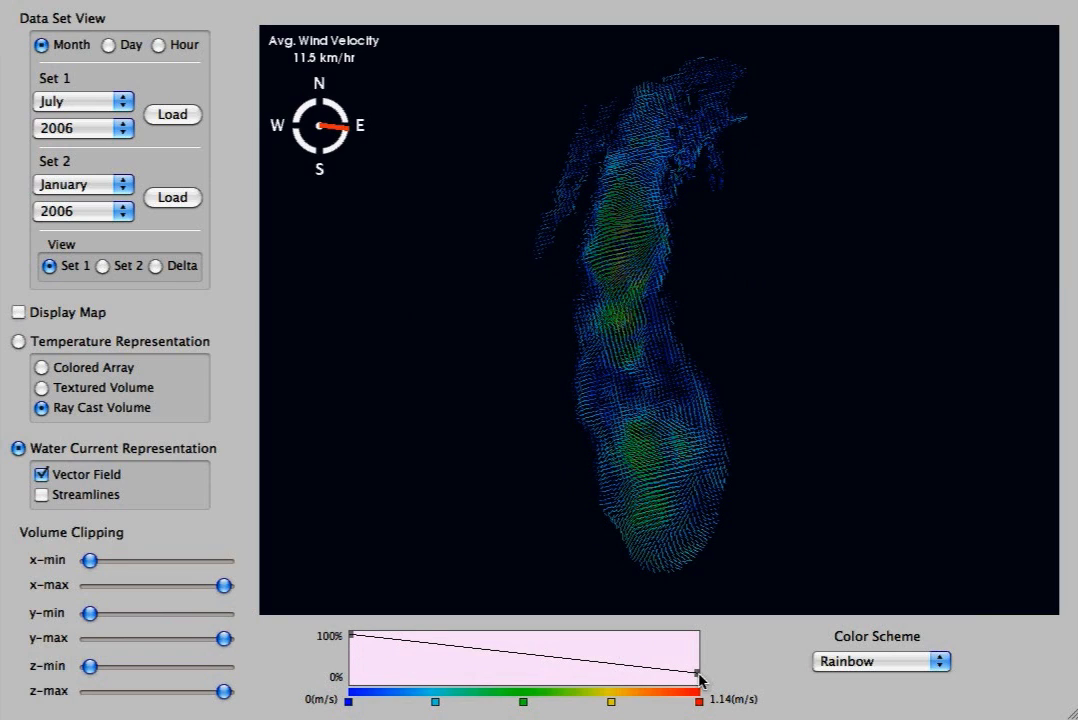
drag(698, 678, 698, 644)
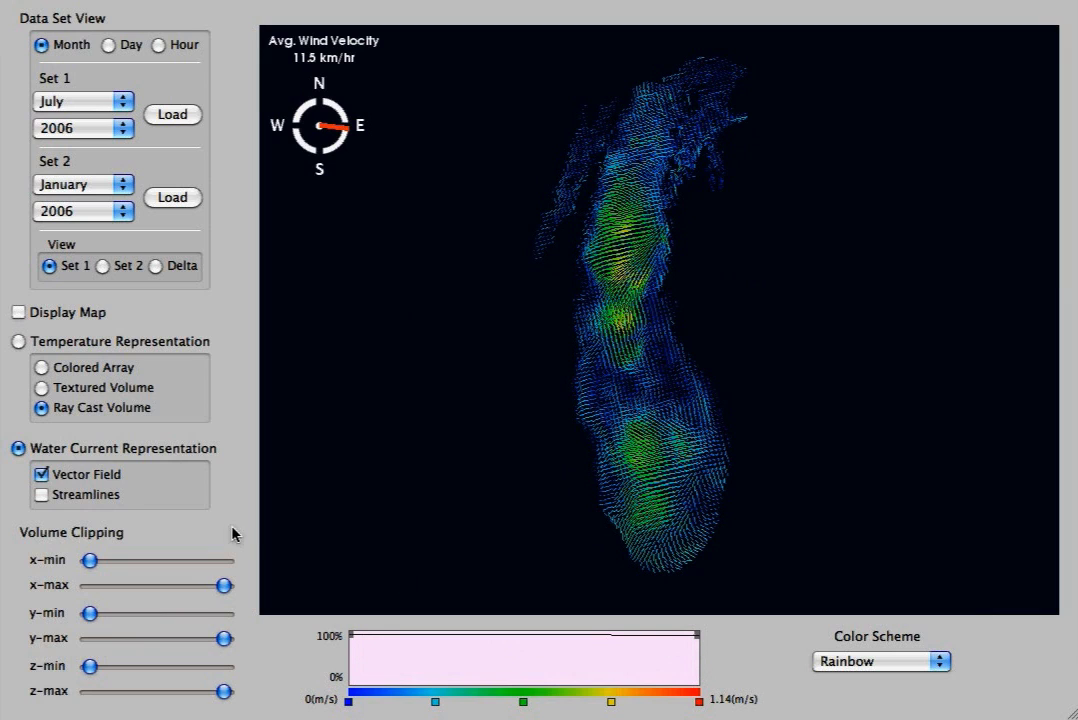
scroll(631, 419, up, 5)
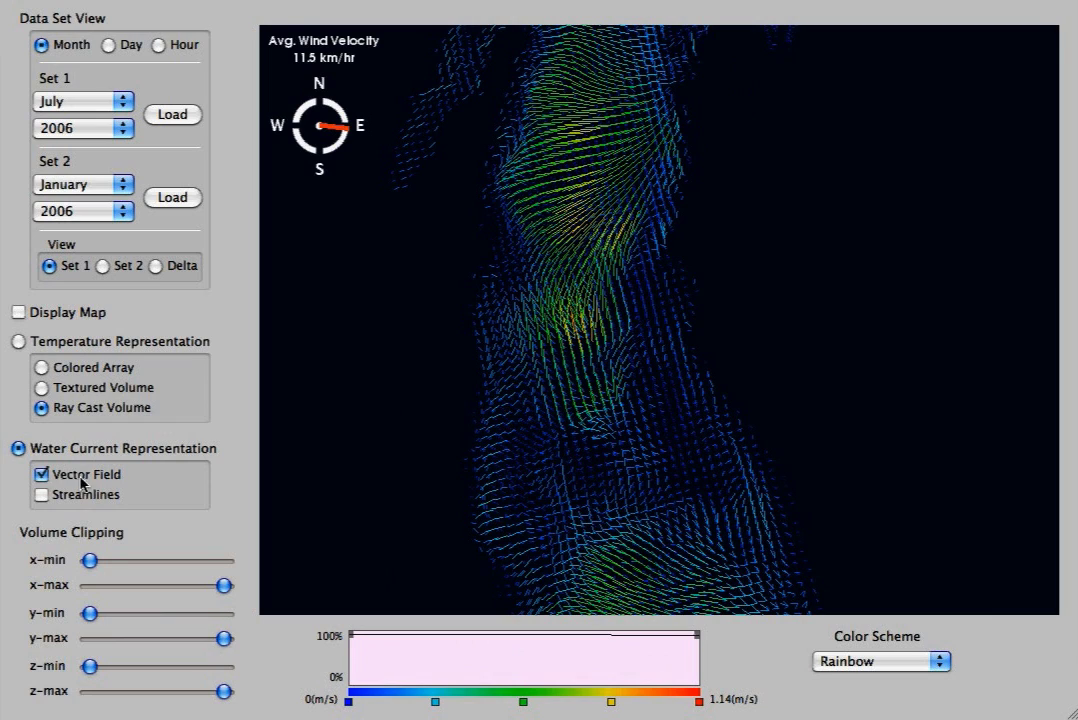
click(41, 495)
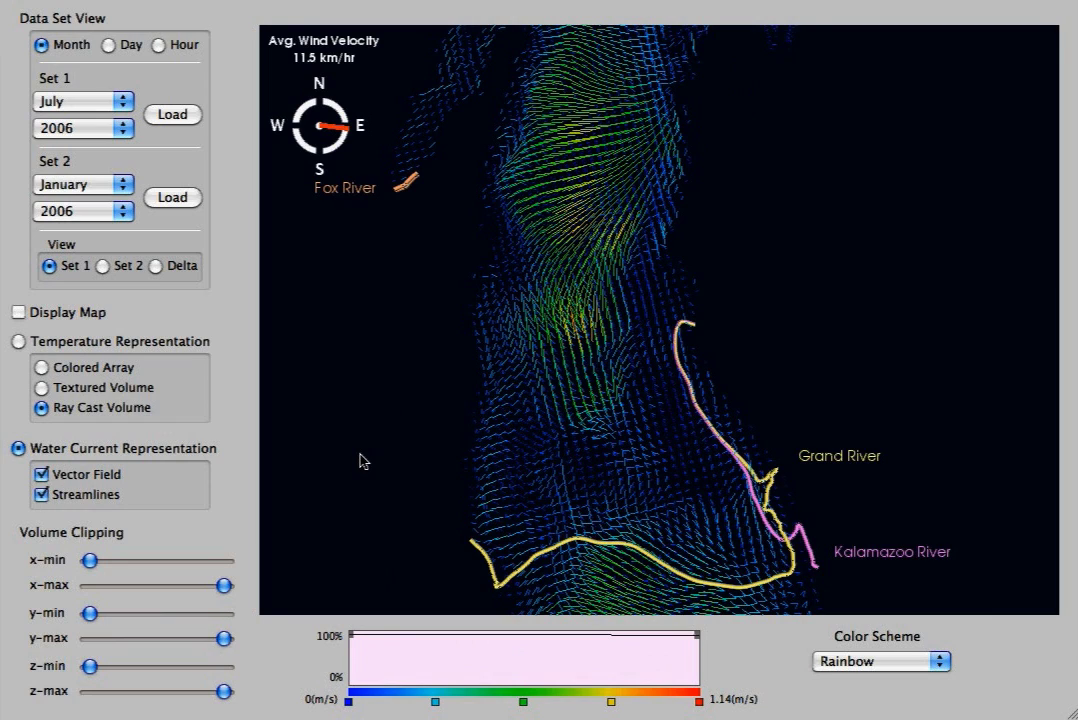
Step: Rotate the view to inspect the Fox, Grand and Kalamazoo river streamlines across the lake
drag(397, 453, 690, 450)
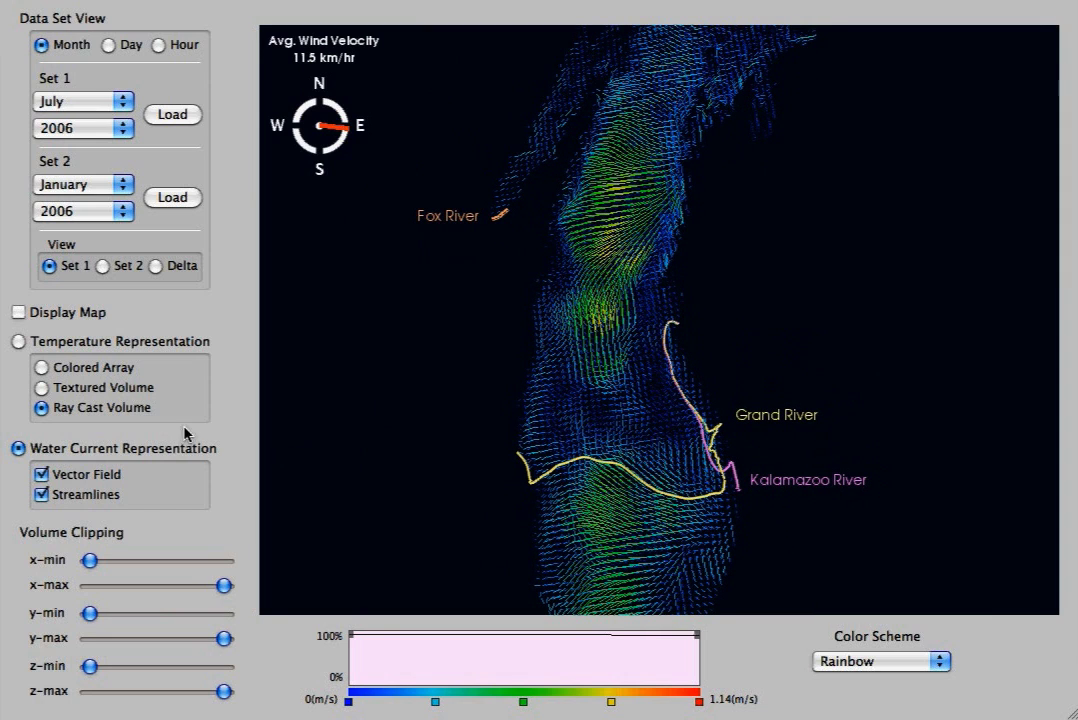
Step: Return to Temperature Representation, lower both end opacities toward 0%, and add a cool-temperature peak
click(20, 342)
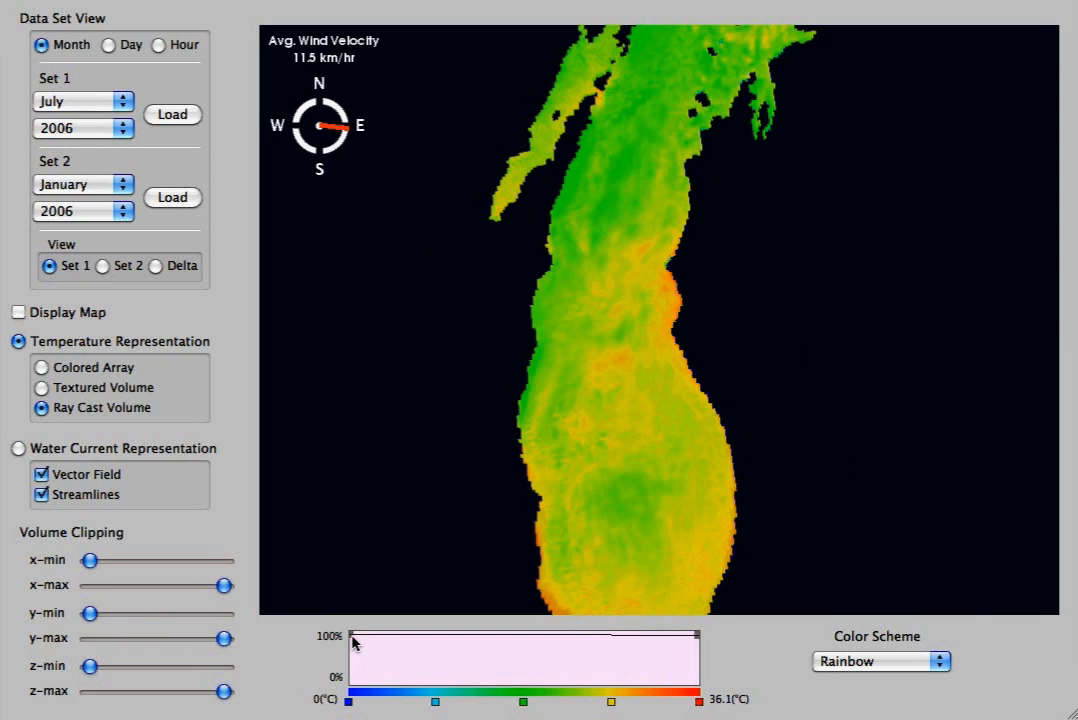
drag(354, 640, 367, 666)
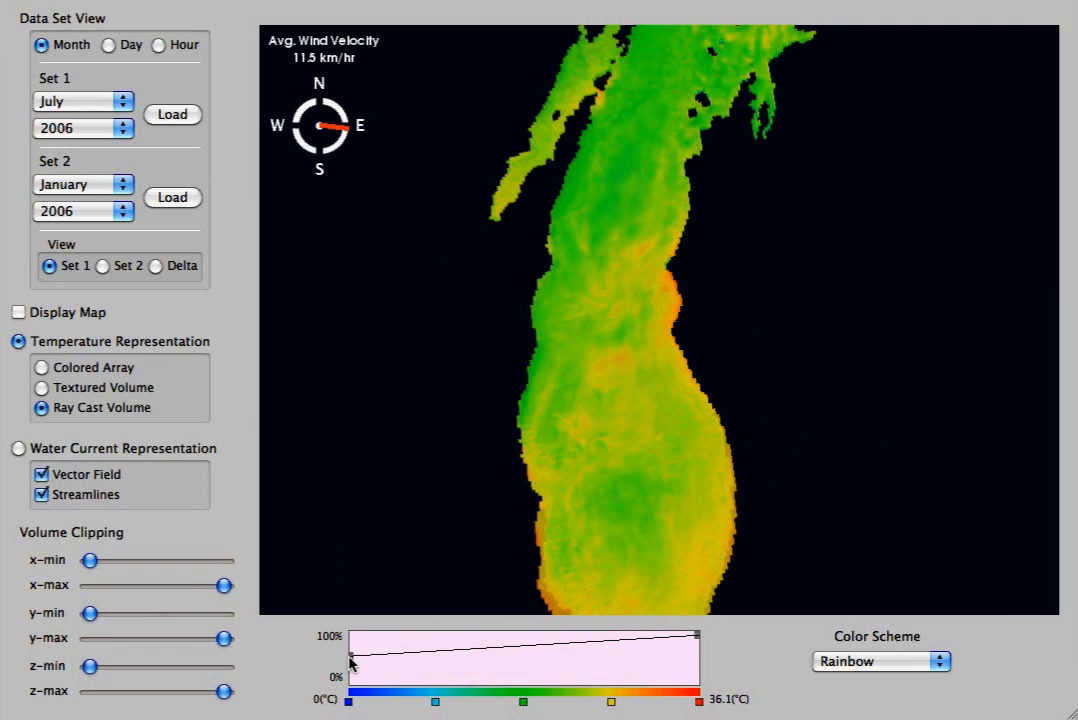
drag(352, 667, 352, 669)
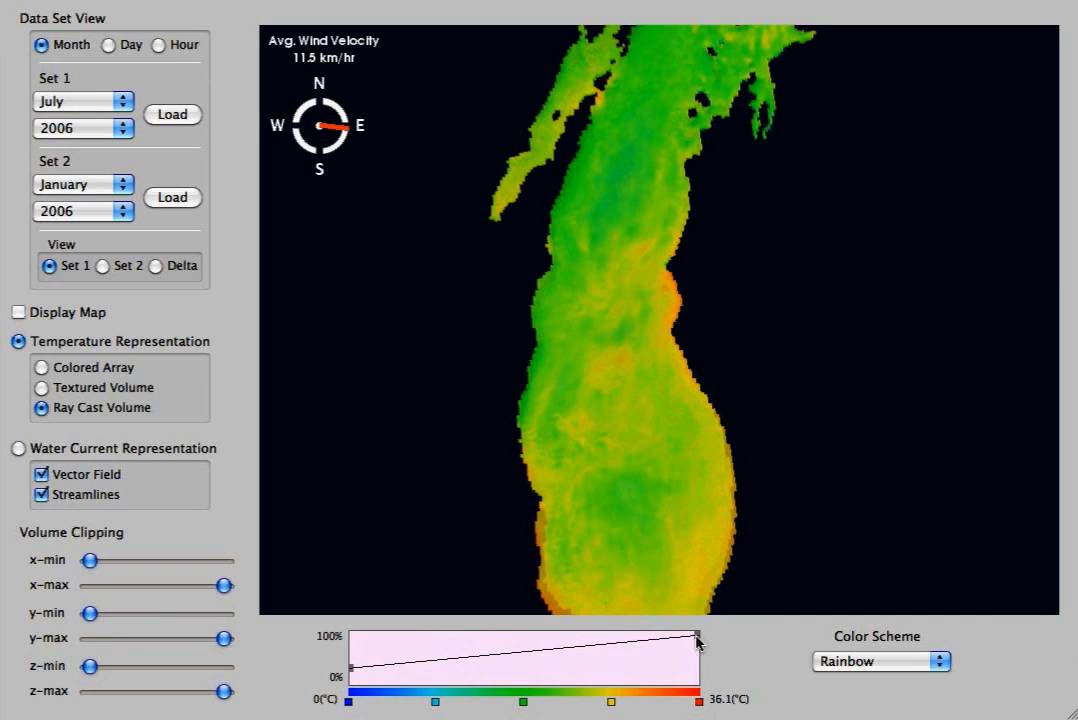
drag(696, 636, 696, 671)
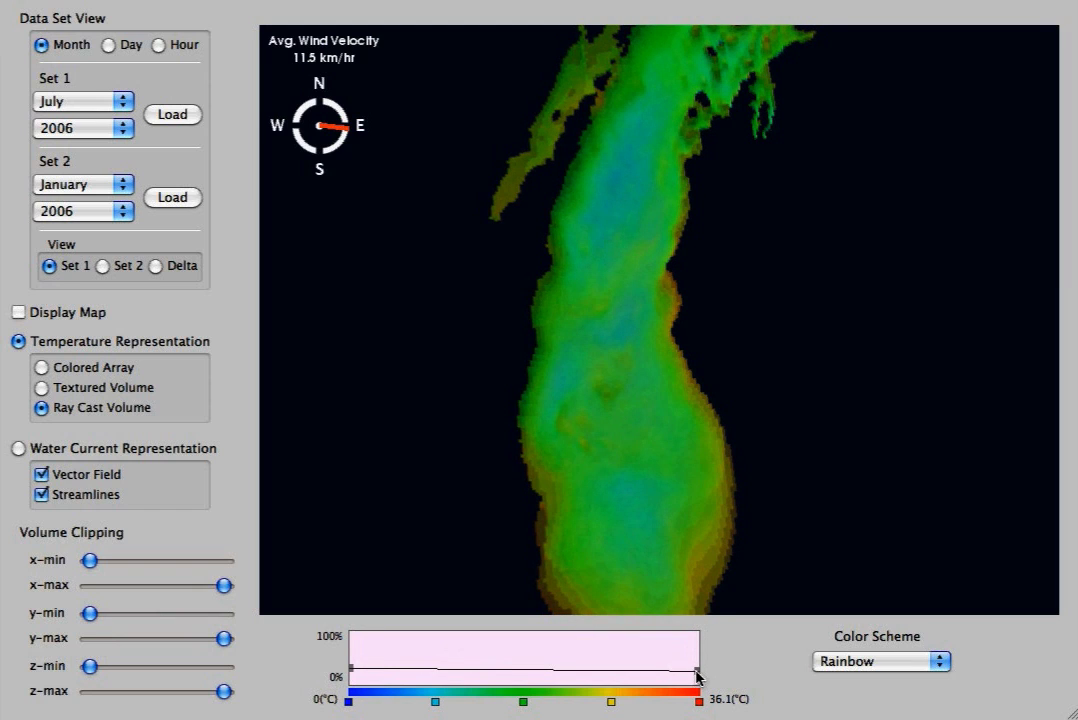
click(394, 640)
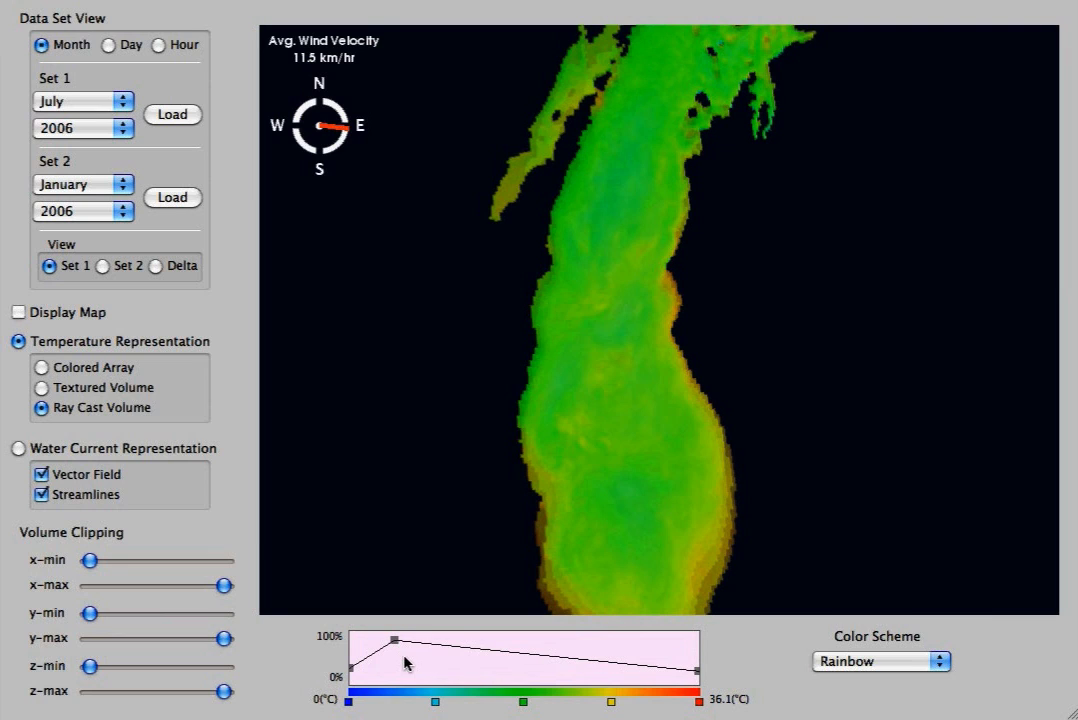
Step: Add a second opacity peak at cyan temperatures and a small bump near green temperatures
click(410, 666)
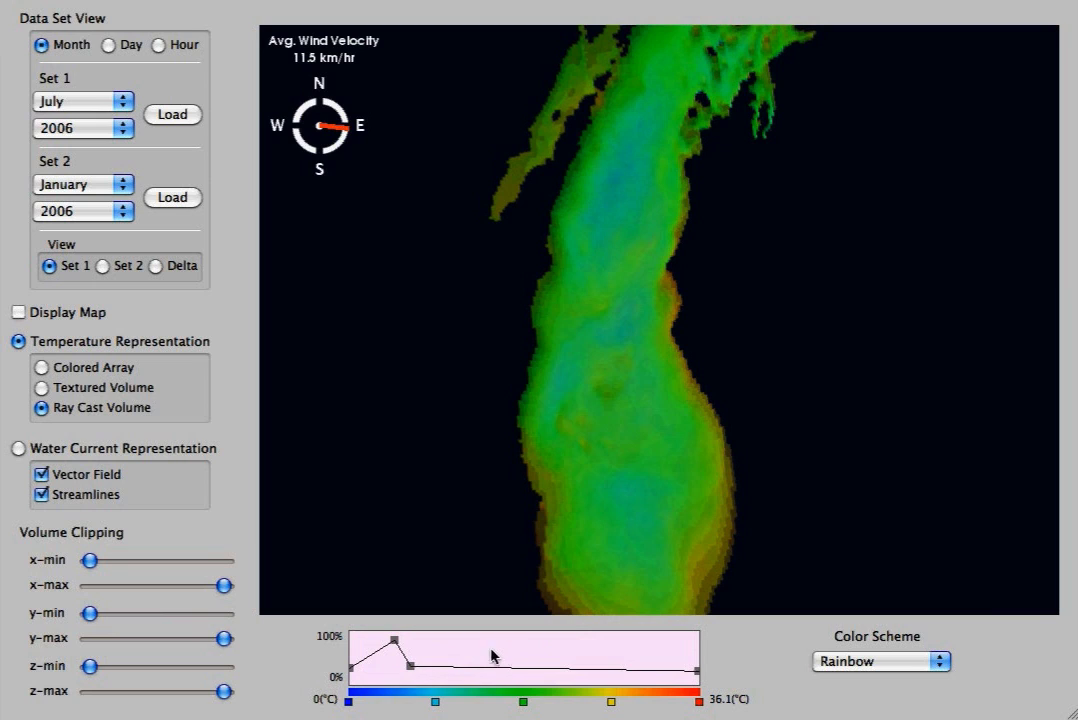
click(448, 638)
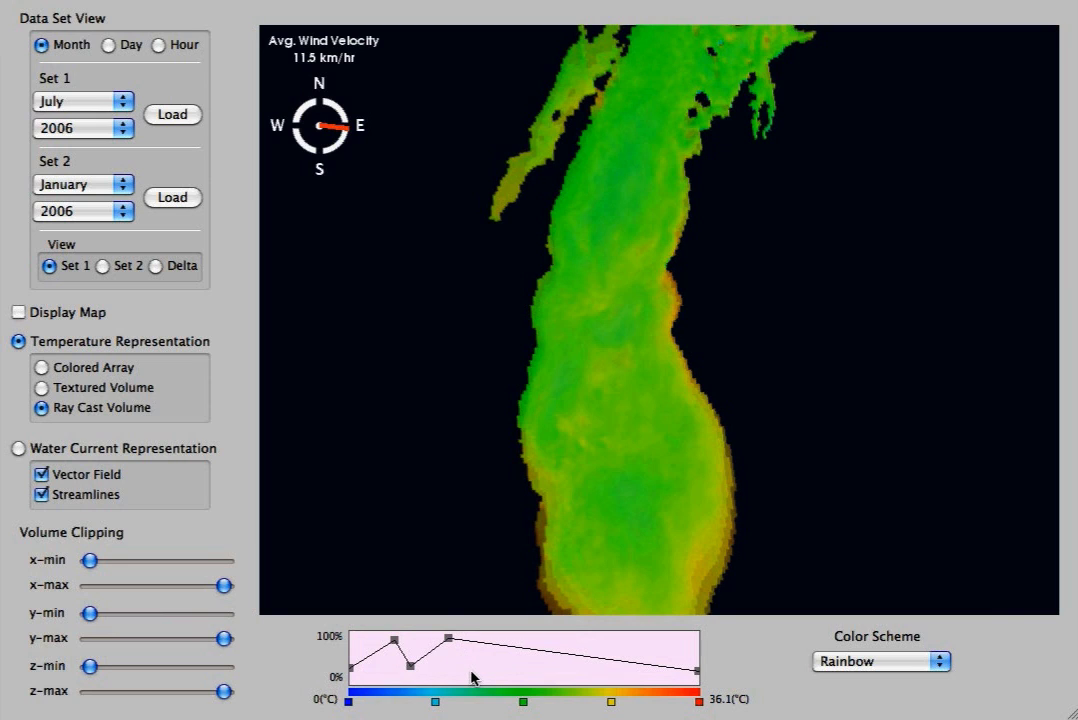
click(472, 671)
click(537, 671)
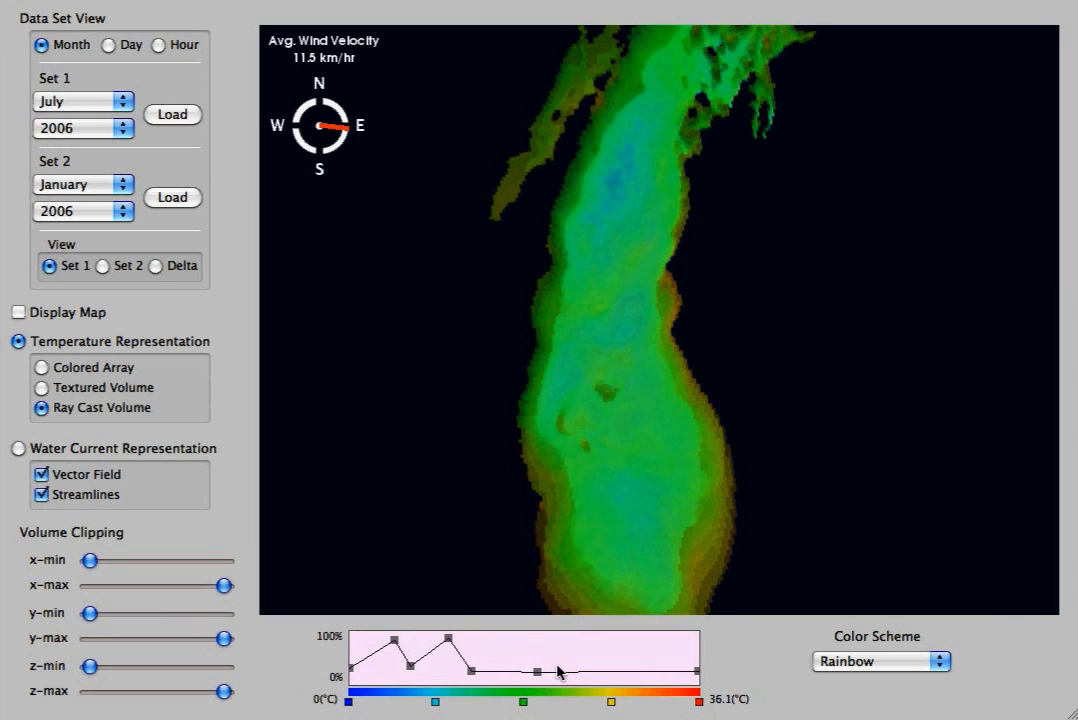
click(550, 650)
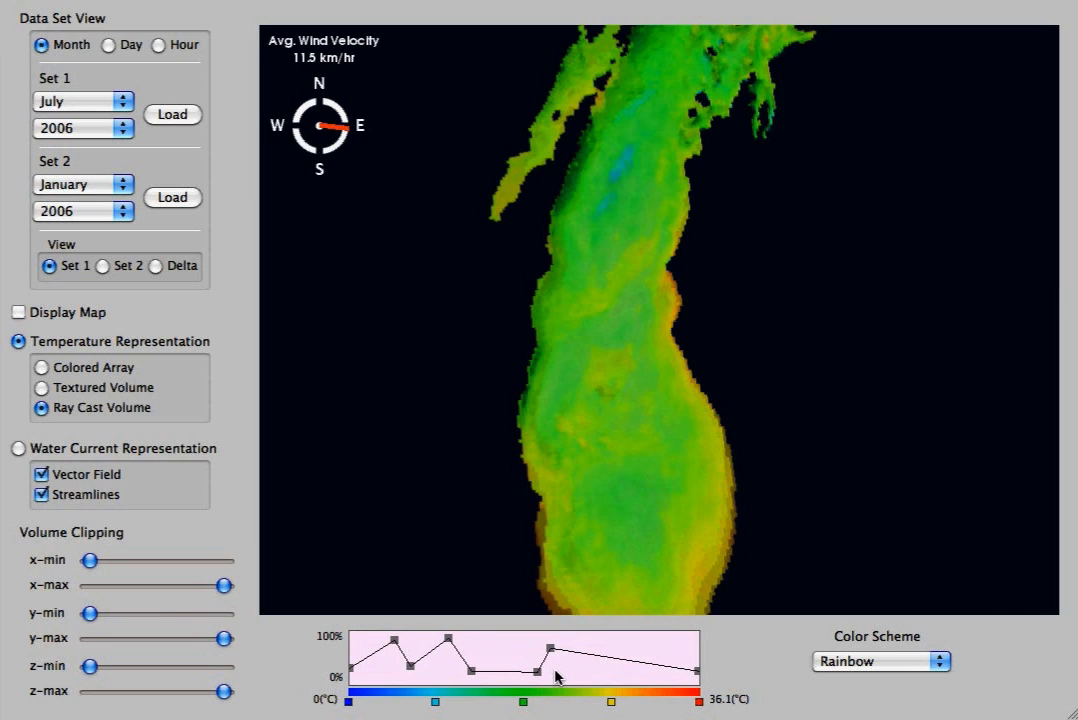
click(556, 670)
Step: Shift the cyan opacity peak and cyan colour point colder, and nudge the teal colour point warmer
drag(615, 512, 489, 603)
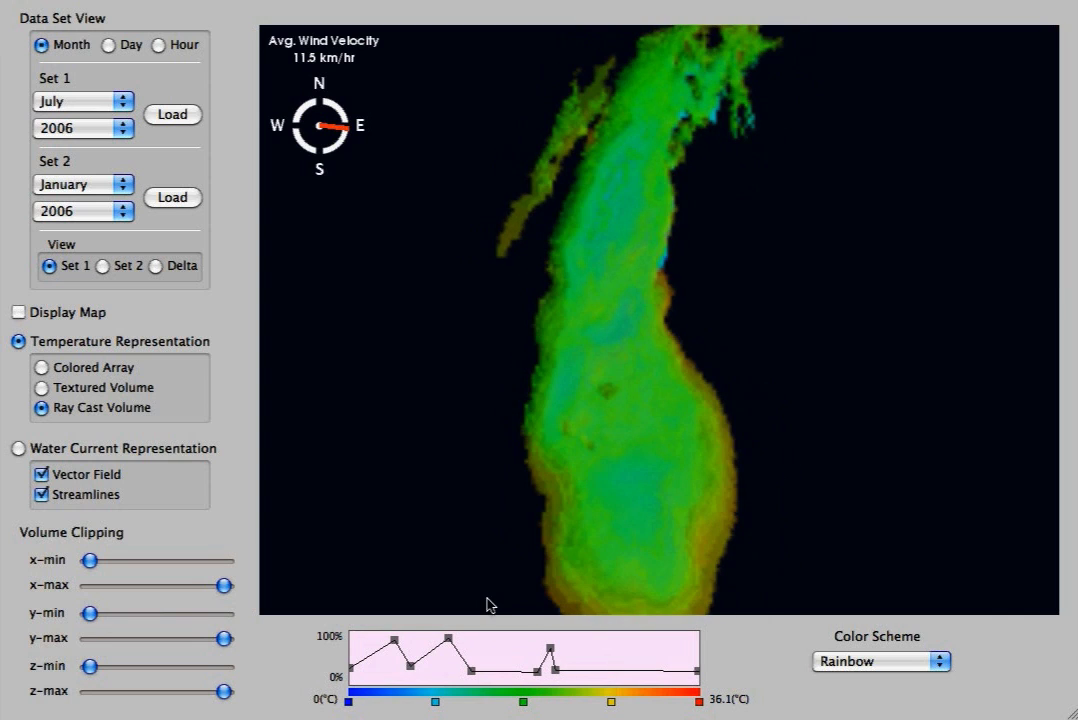
drag(448, 638, 439, 679)
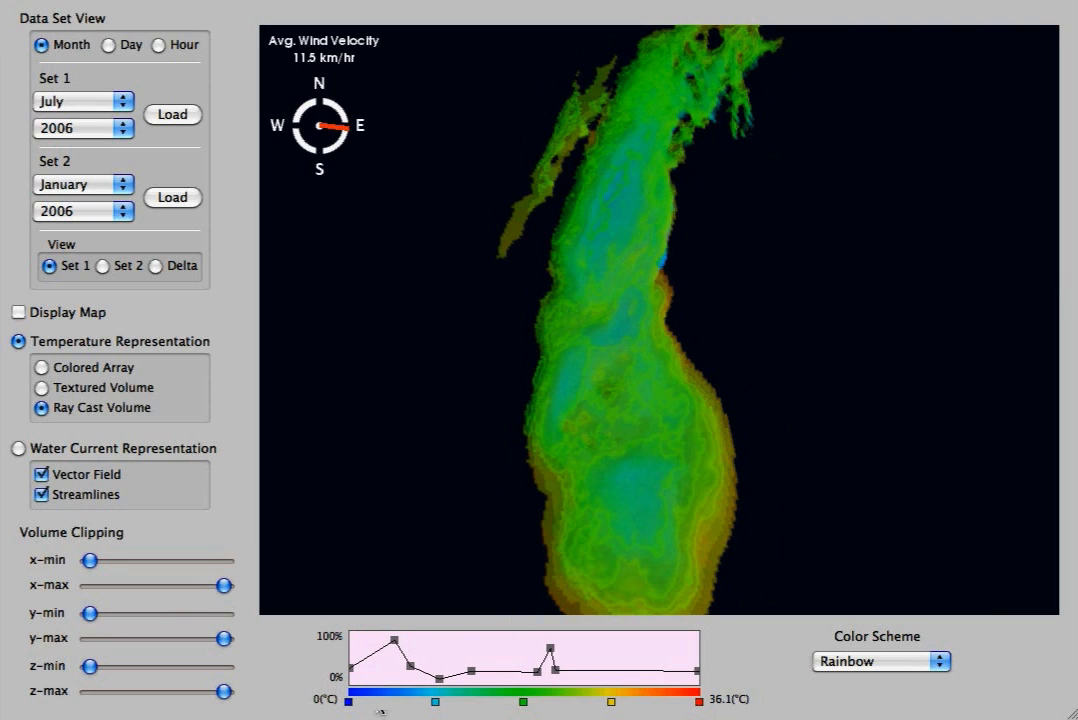
mouse_move(437, 703)
mouse_down()
mouse_move(401, 706)
mouse_move(431, 706)
mouse_up()
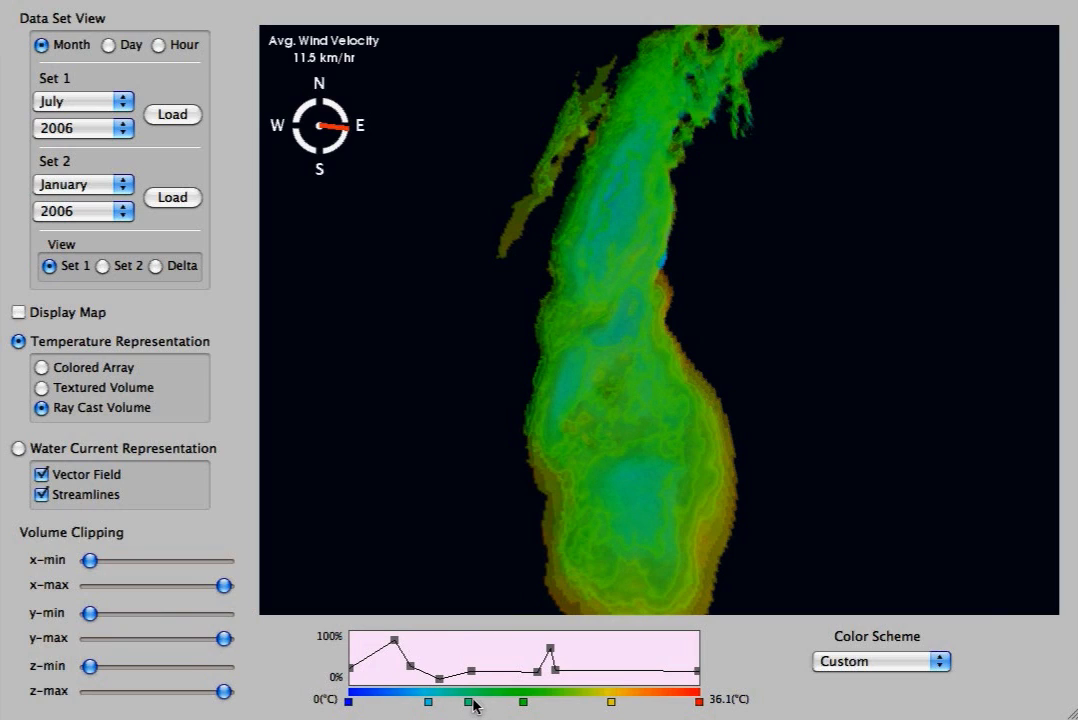
drag(468, 702, 486, 703)
Step: Change the teal colour point to a slightly darkened pink-magenta
double_click(479, 702)
drag(175, 378, 196, 415)
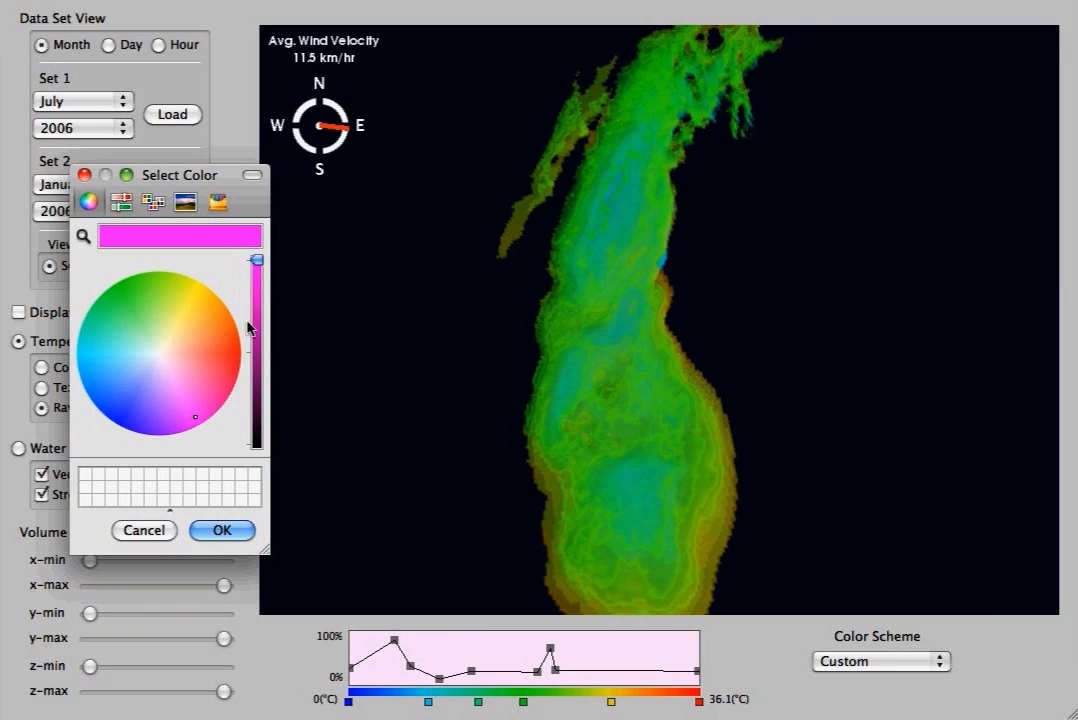
drag(257, 260, 259, 284)
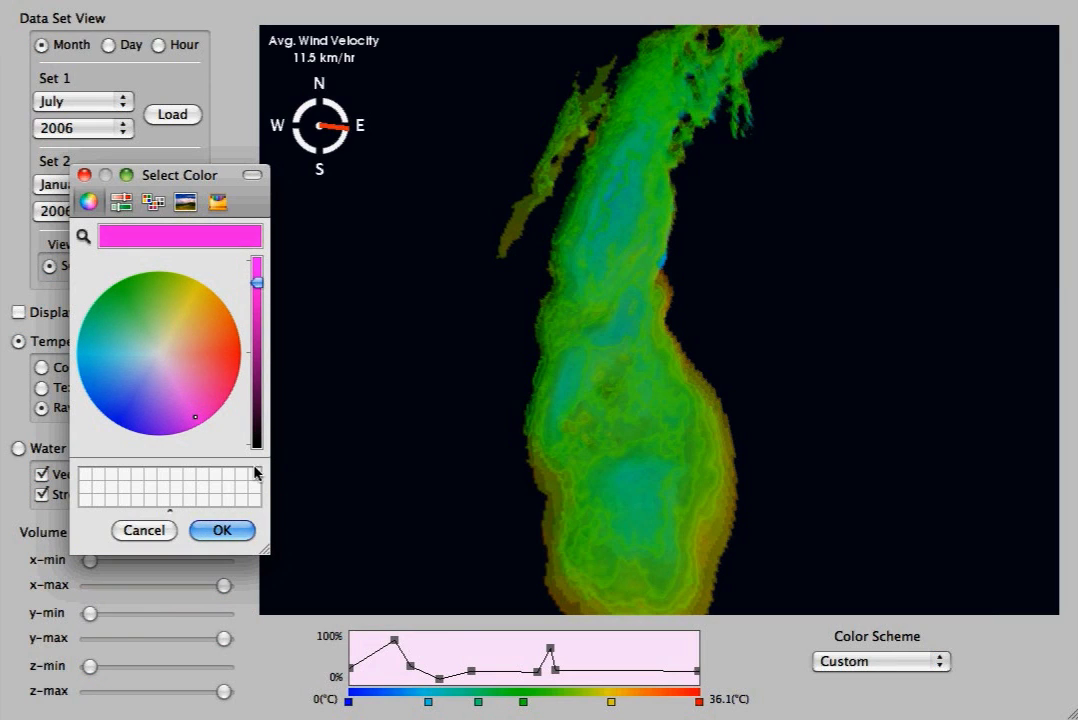
click(232, 532)
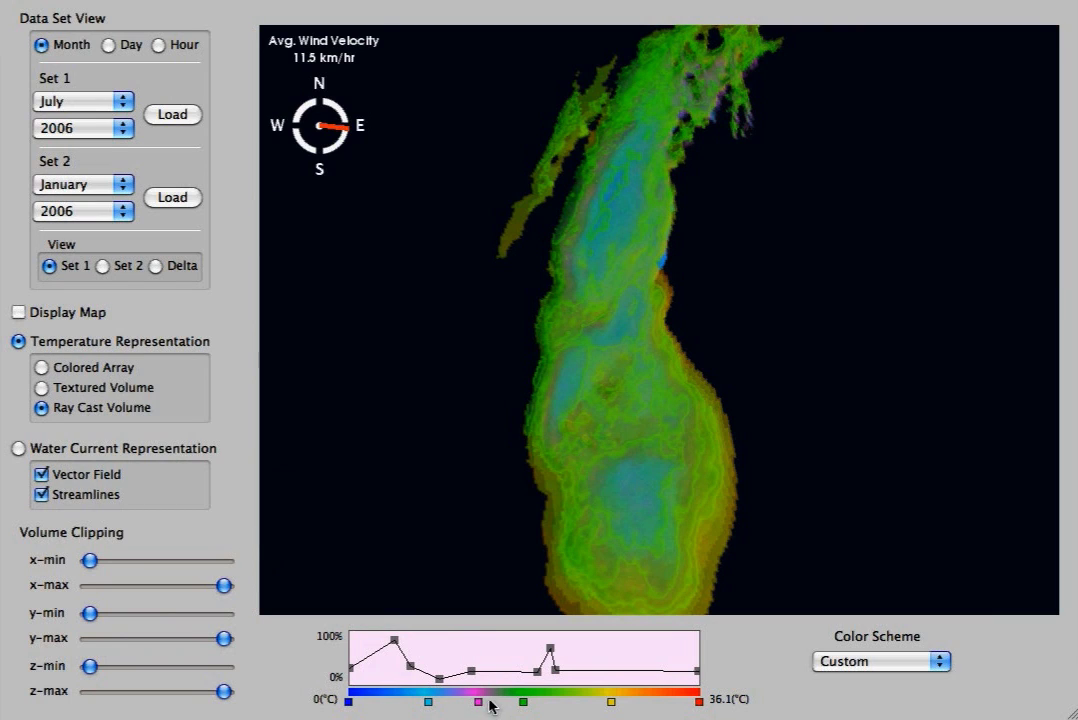
Step: Clear the cold-end opacity points, add a 100% spike at magenta temperature, then rotate and try y-axis clipping
drag(411, 668, 475, 672)
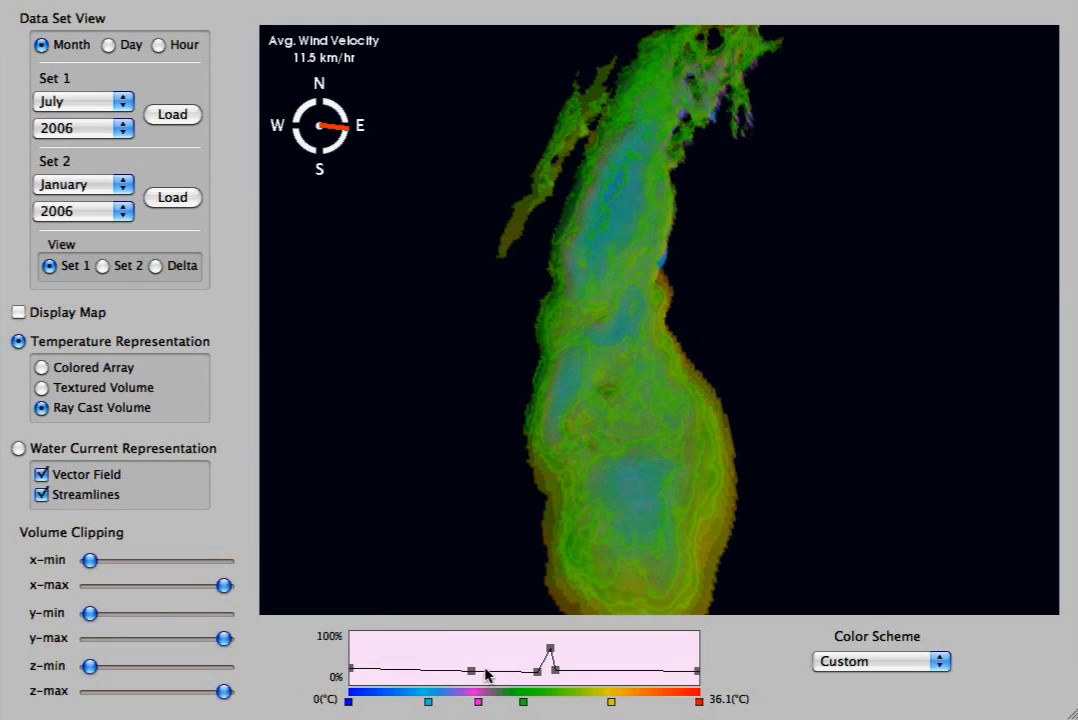
click(493, 669)
click(481, 635)
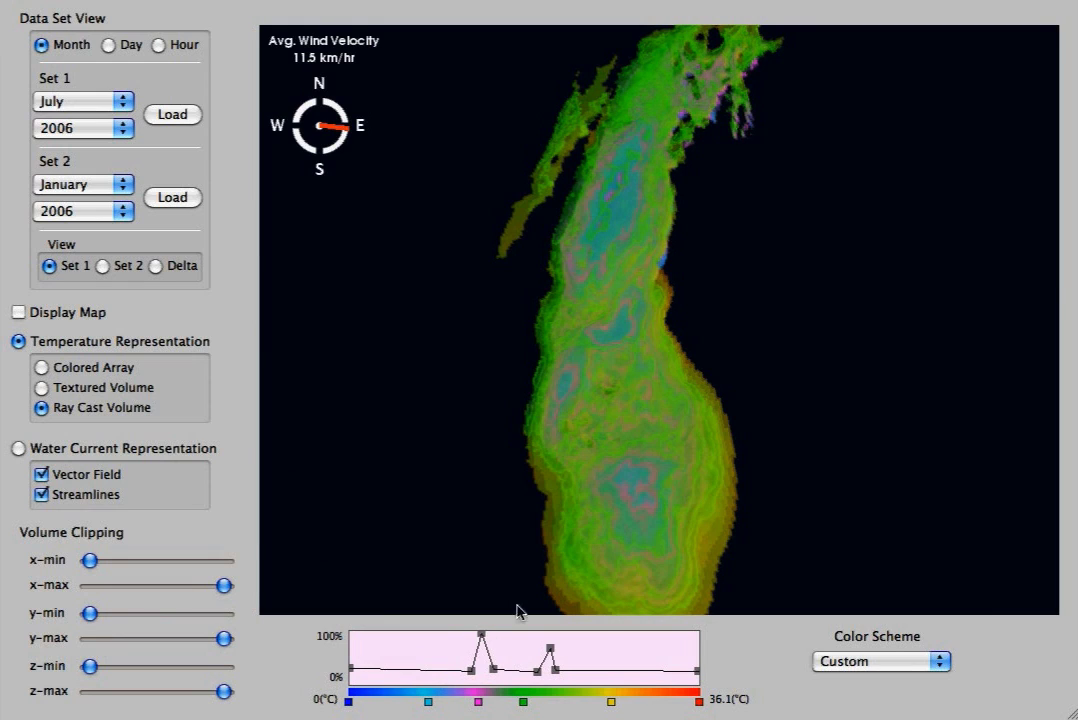
drag(651, 553, 621, 515)
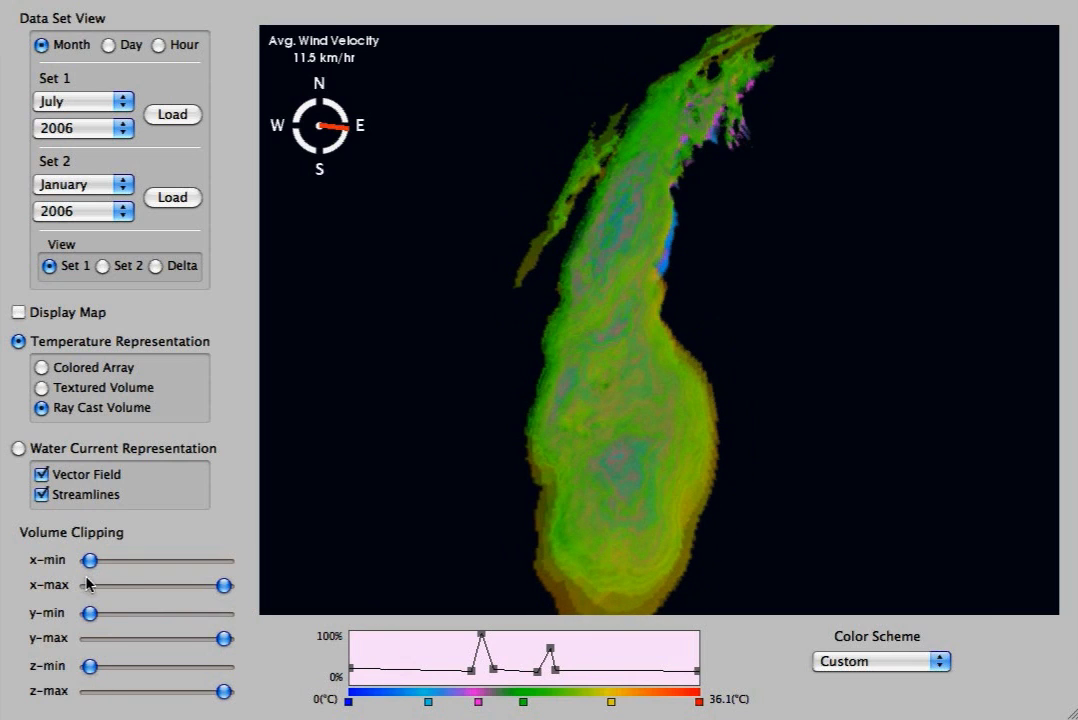
mouse_move(88, 618)
mouse_down()
mouse_move(147, 617)
mouse_move(82, 620)
mouse_up()
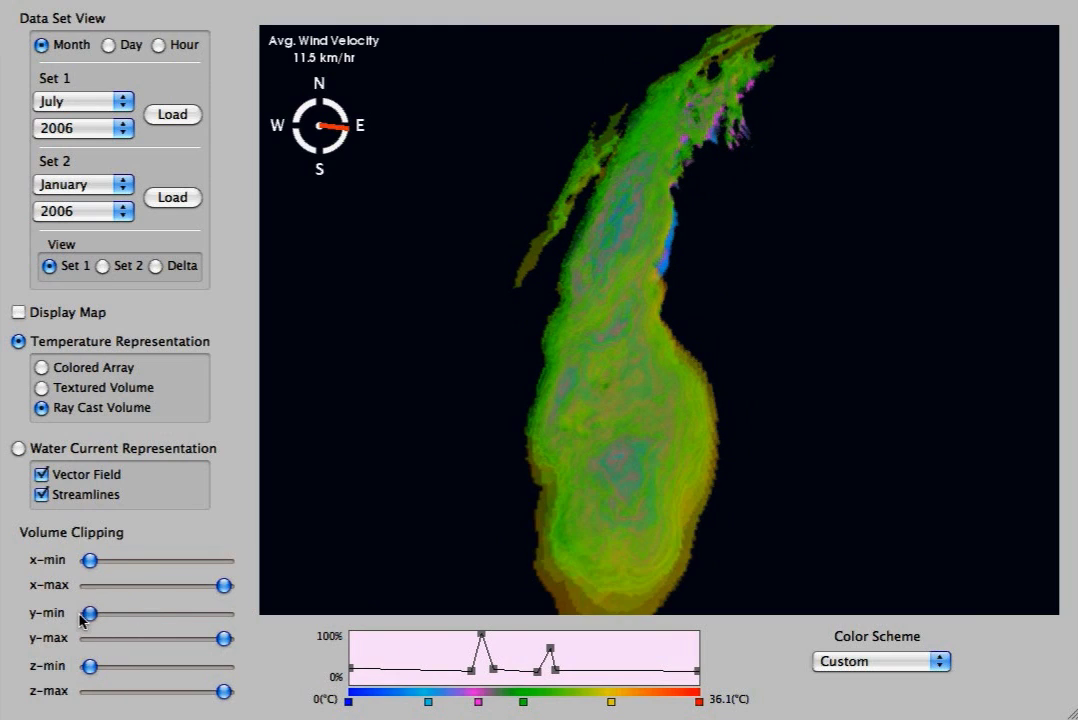